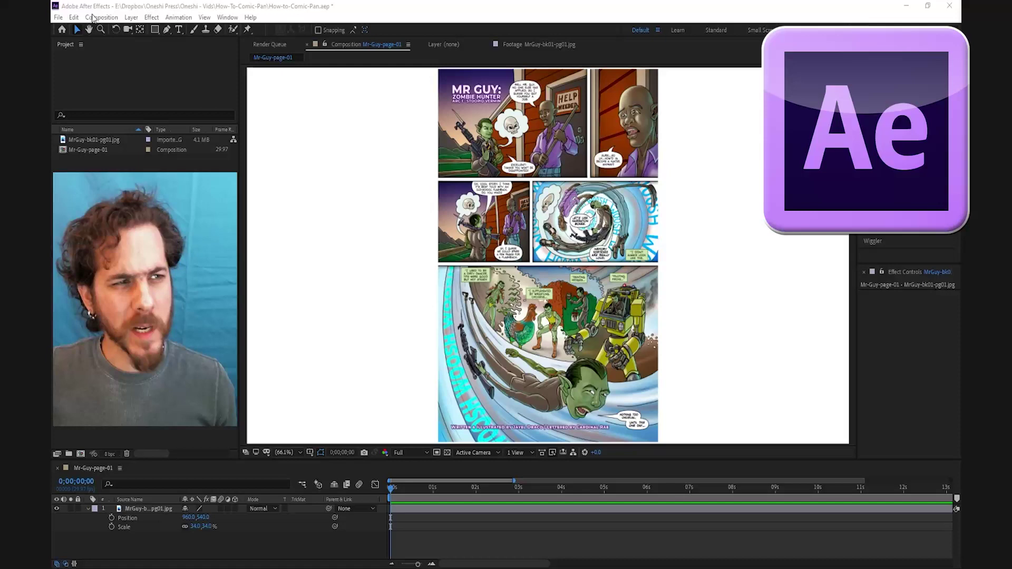
# Keep the composition on the HDTV 1080 29.97 preset and accept its settings
pyautogui.click(101, 16)
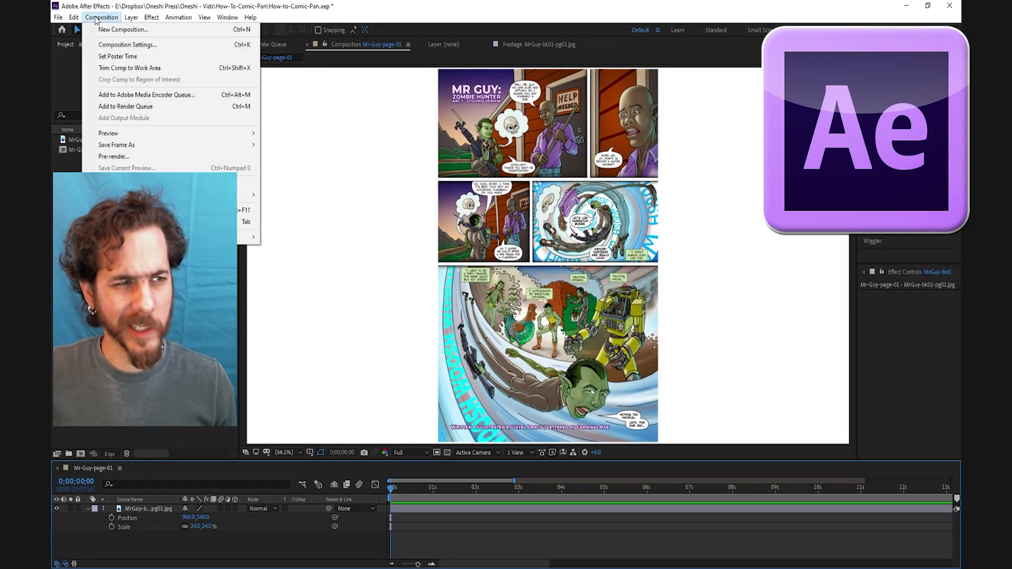
pyautogui.click(124, 45)
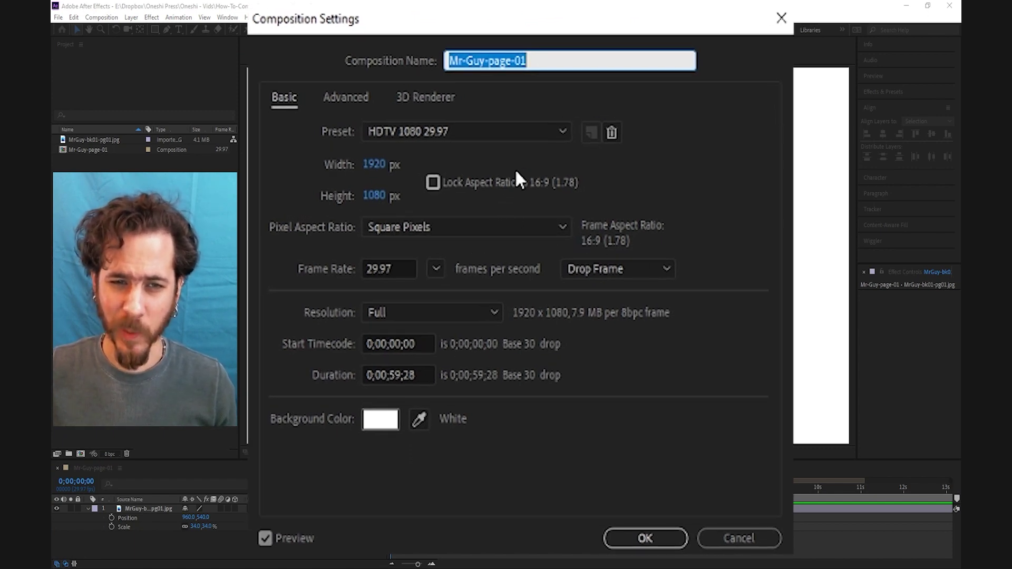
pyautogui.click(556, 129)
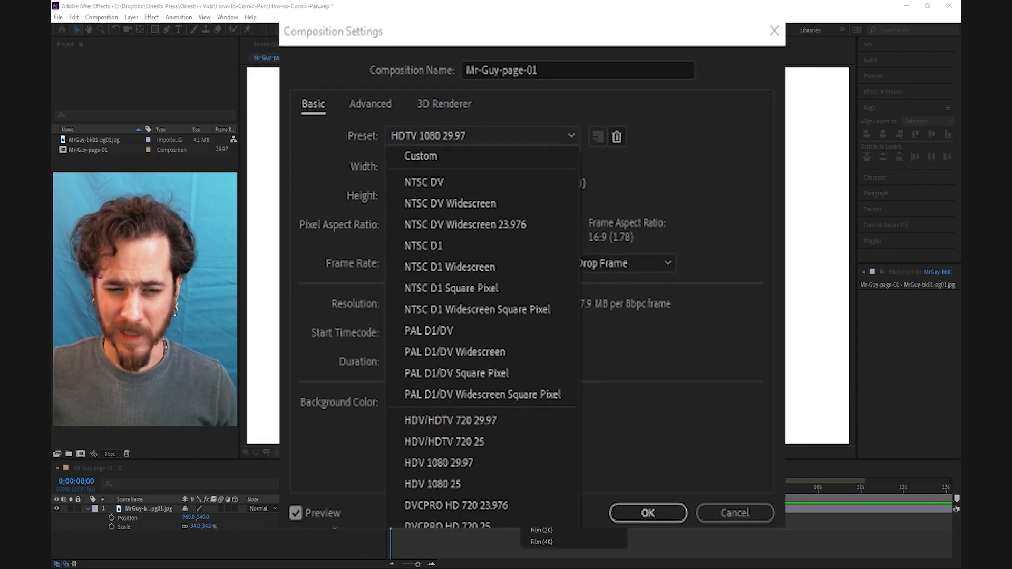
pyautogui.click(623, 255)
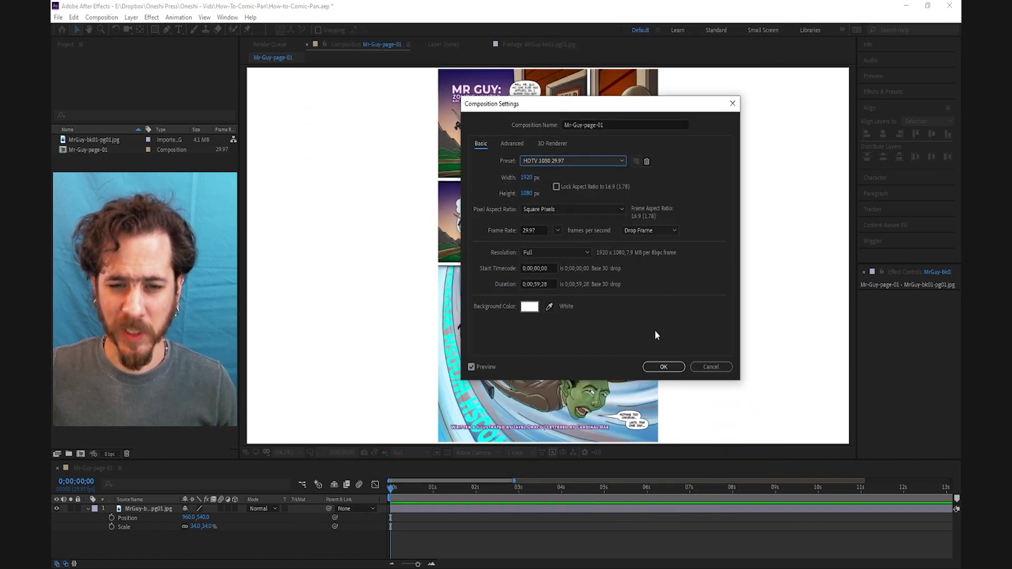
pyautogui.click(670, 364)
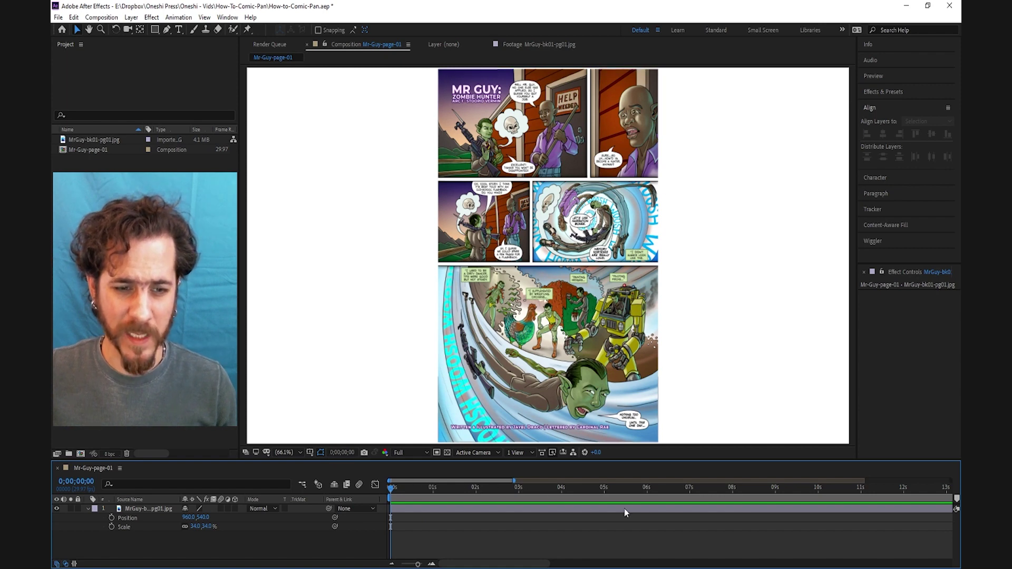
# Set the current time to 0;00;00;14 and select the comic page layer
pyautogui.click(409, 489)
pyautogui.moveTo(408, 487); pyautogui.dragTo(410, 487)
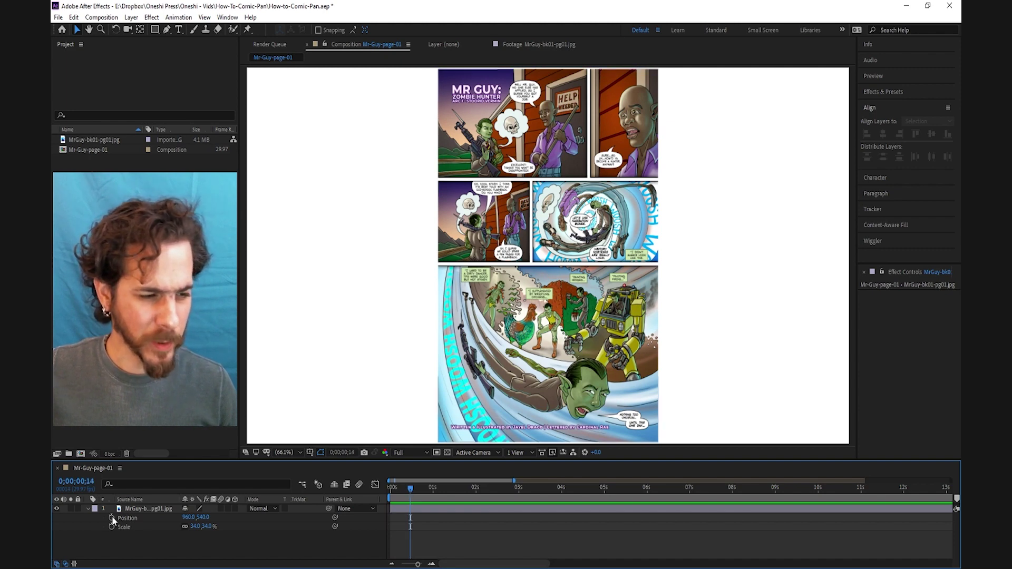
pyautogui.click(133, 510)
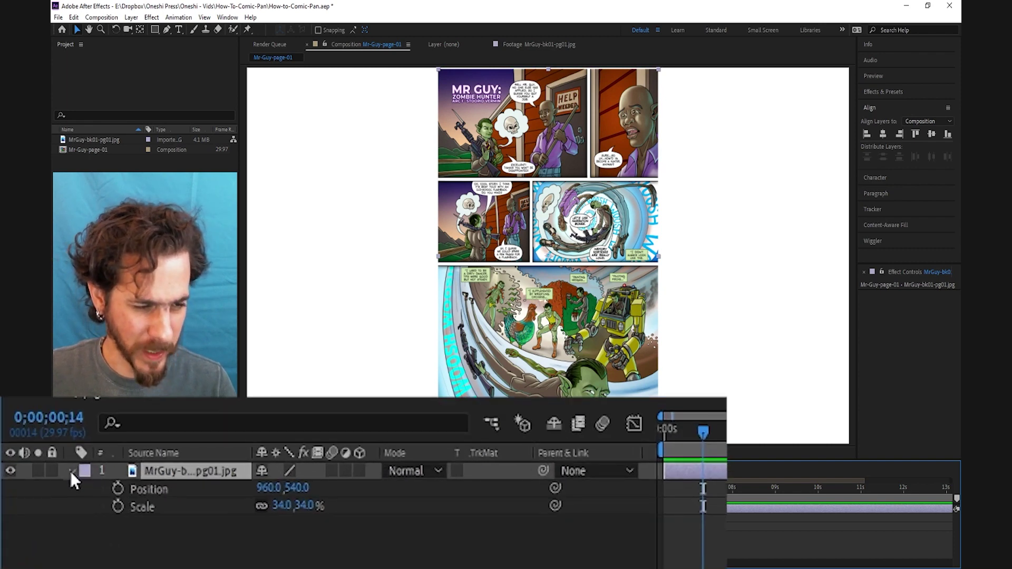
pyautogui.click(71, 472)
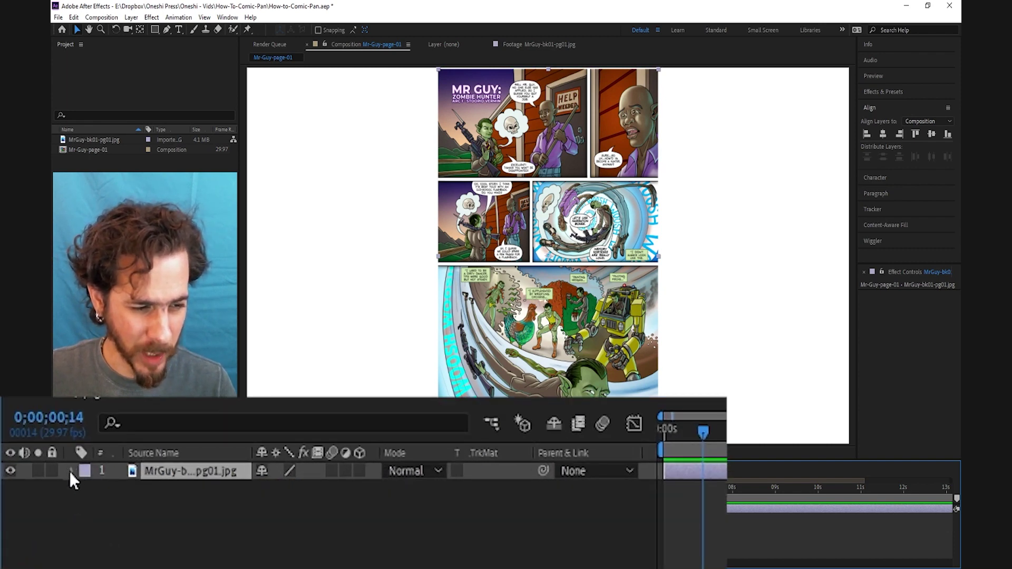
pyautogui.click(70, 472)
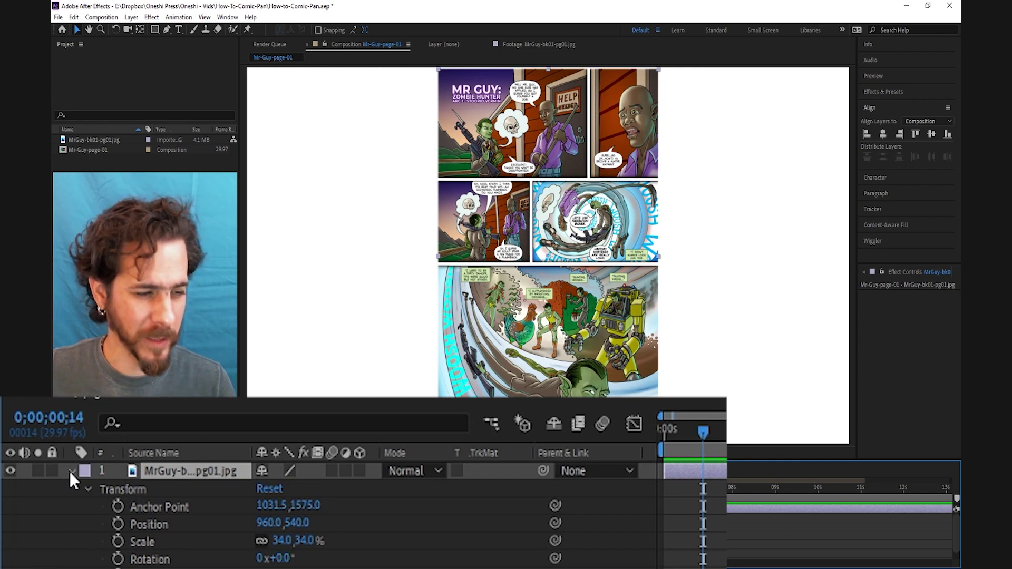
pyautogui.click(70, 471)
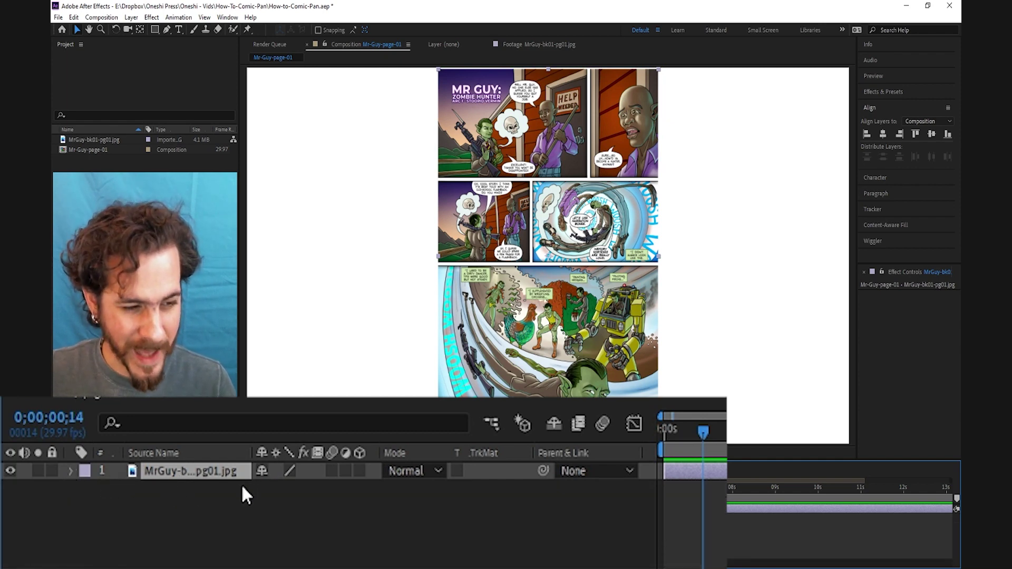
# Show only Scale and Position and start keyframing both at the full-page view
pyautogui.press('s')
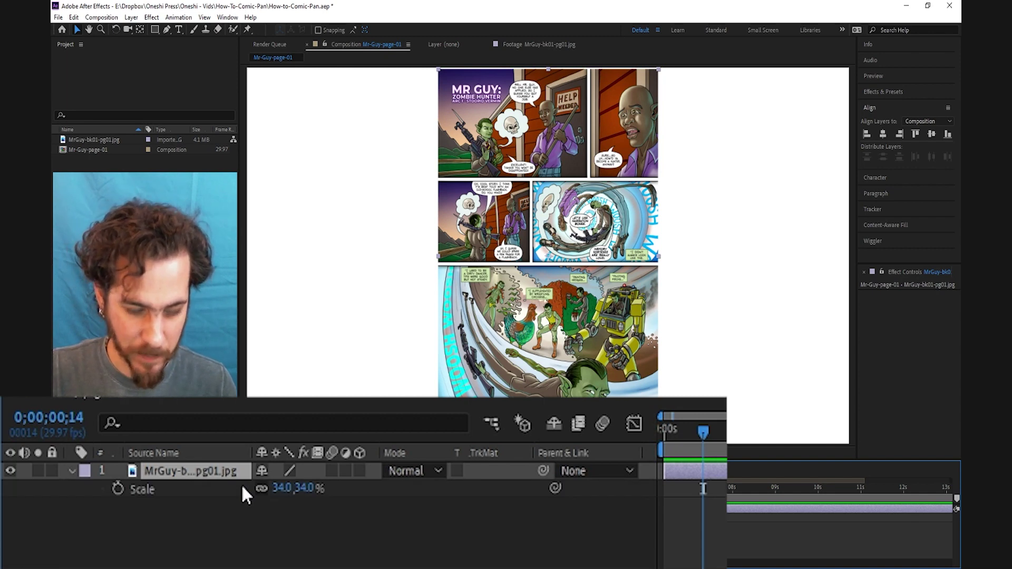
pyautogui.hotkey('shift', 'p')
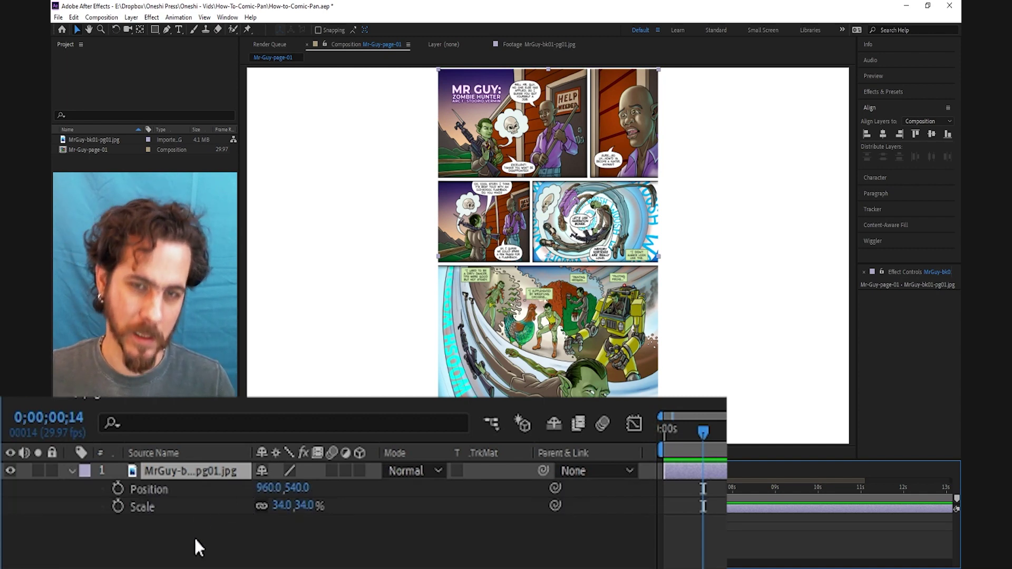
pyautogui.click(114, 503)
pyautogui.click(115, 485)
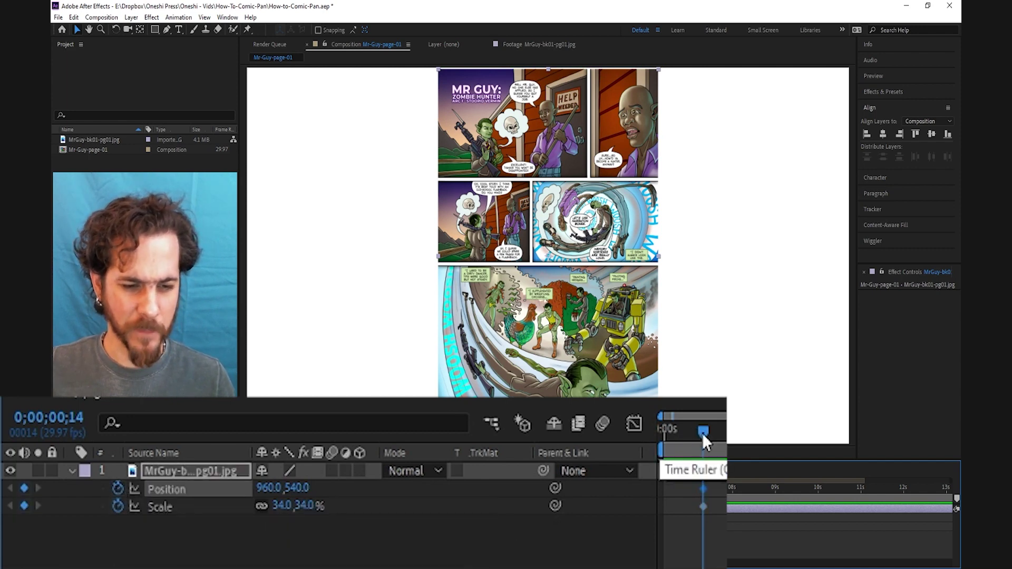
pyautogui.click(421, 489)
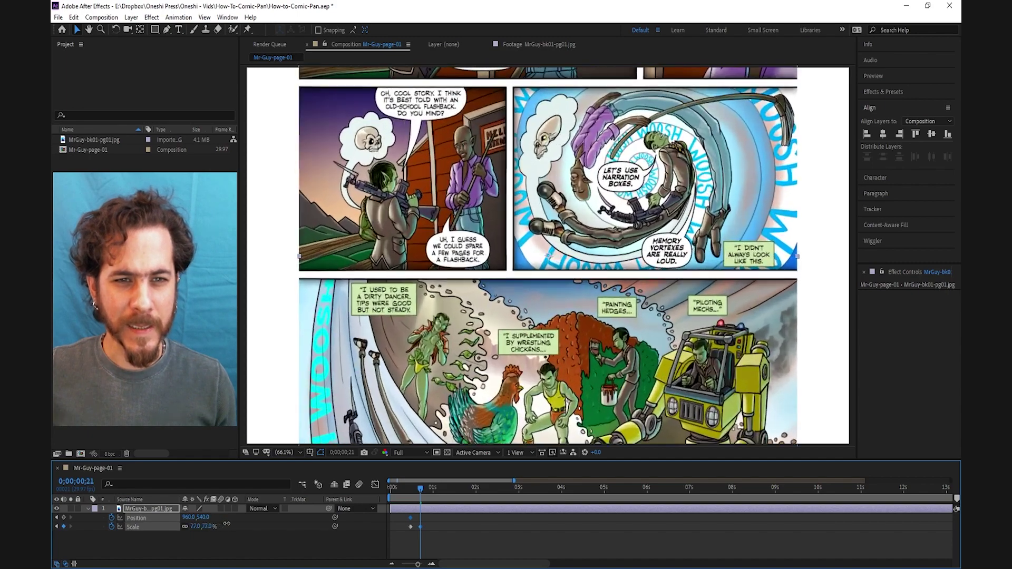
# Zoom the page from about 125% down to roughly 115%, nudging it onto the opening title panel
pyautogui.moveTo(204, 526); pyautogui.dragTo(277, 526)
pyautogui.moveTo(457, 196)
pyautogui.mouseDown()
pyautogui.moveTo(484, 300)
pyautogui.moveTo(626, 205)
pyautogui.moveTo(625, 241)
pyautogui.mouseUp()
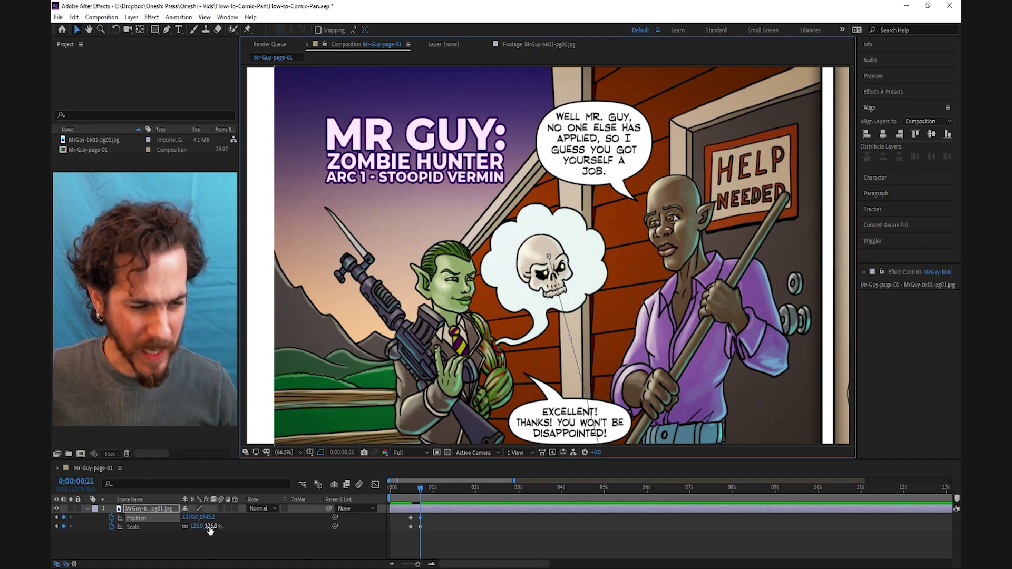
pyautogui.moveTo(209, 525)
pyautogui.mouseDown()
pyautogui.moveTo(176, 526)
pyautogui.moveTo(186, 529)
pyautogui.mouseUp()
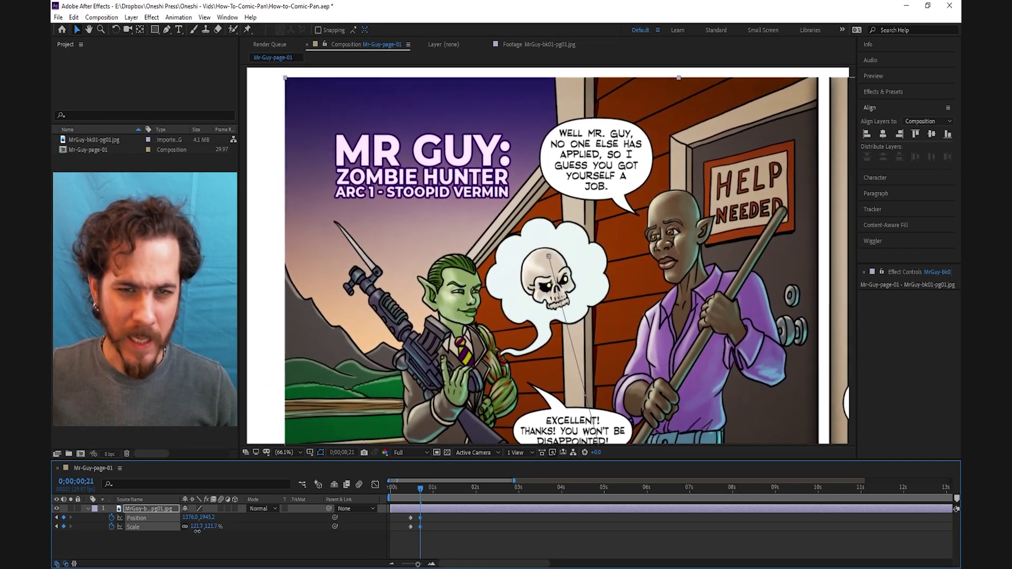
pyautogui.moveTo(186, 528)
pyautogui.mouseDown()
pyautogui.moveTo(490, 353)
pyautogui.moveTo(484, 315)
pyautogui.moveTo(460, 398)
pyautogui.mouseUp()
pyautogui.click(489, 354)
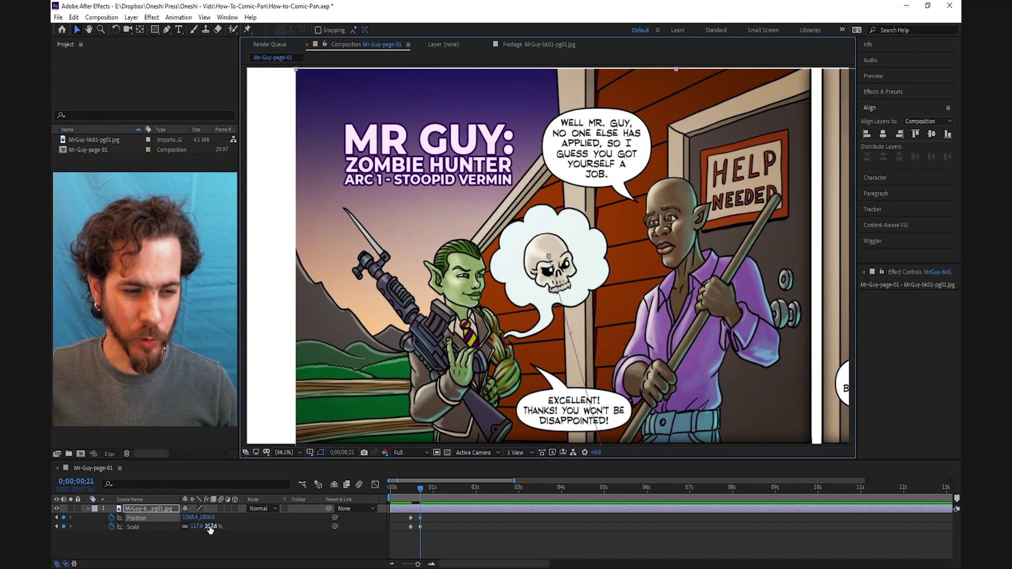
pyautogui.moveTo(210, 528); pyautogui.dragTo(225, 527)
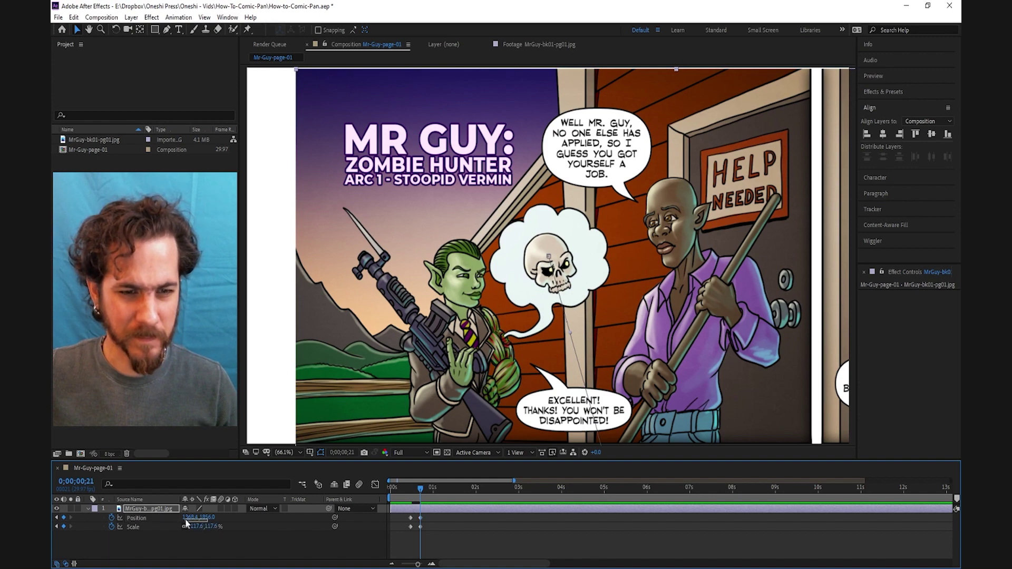
pyautogui.moveTo(204, 527); pyautogui.dragTo(194, 526)
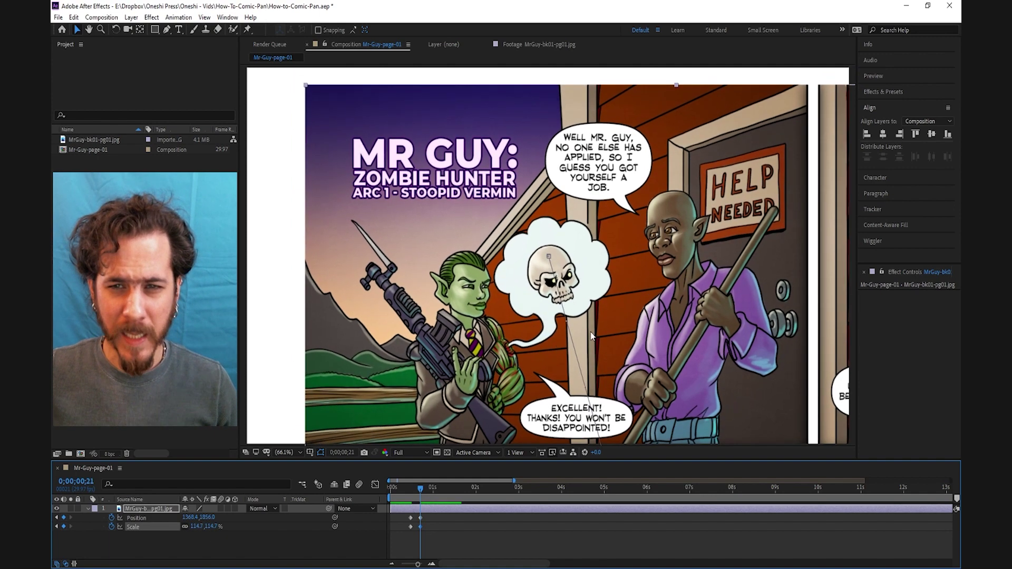
pyautogui.moveTo(596, 336); pyautogui.dragTo(593, 317)
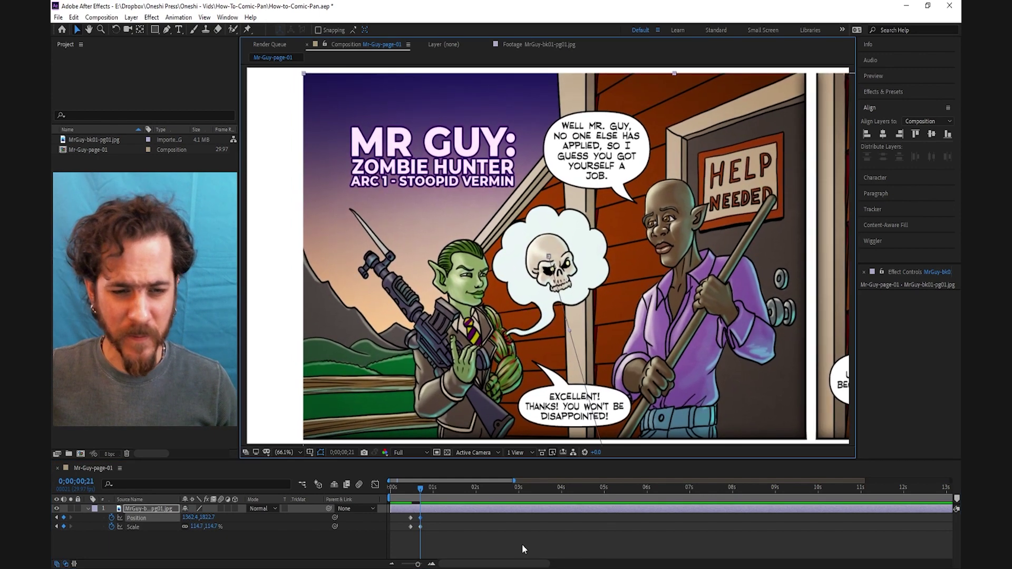
# Hold the first-panel framing at 3 s, then pan to the bald man's close-up just after
pyautogui.click(520, 489)
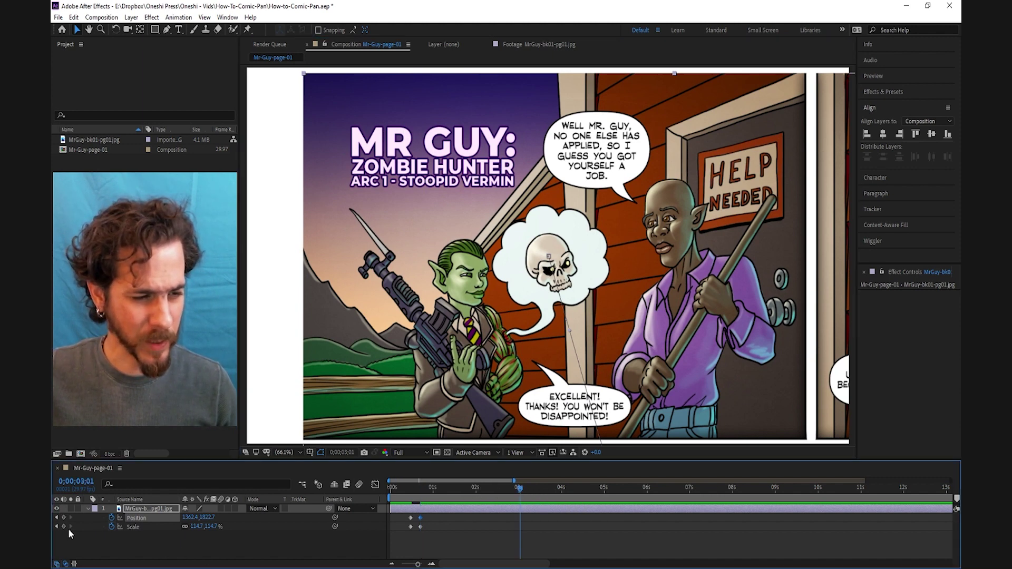
pyautogui.click(64, 526)
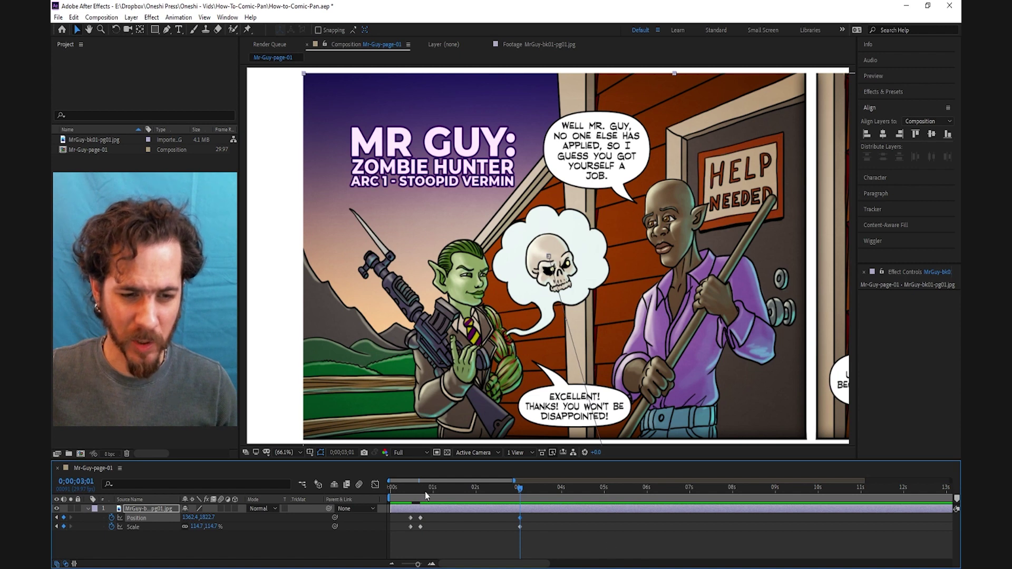
pyautogui.moveTo(422, 487)
pyautogui.mouseDown()
pyautogui.moveTo(559, 491)
pyautogui.moveTo(541, 493)
pyautogui.mouseUp()
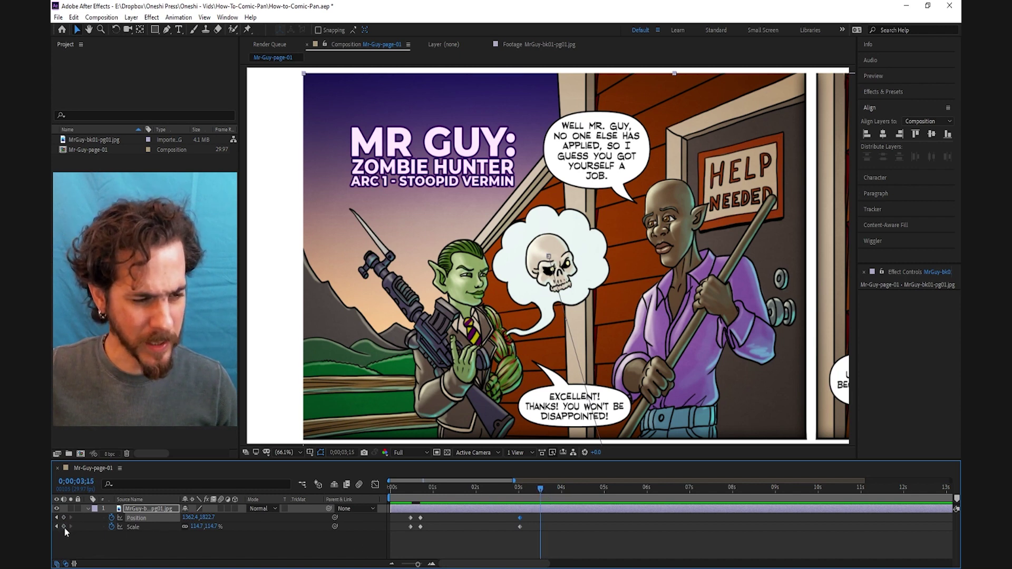
pyautogui.click(64, 527)
pyautogui.click(64, 517)
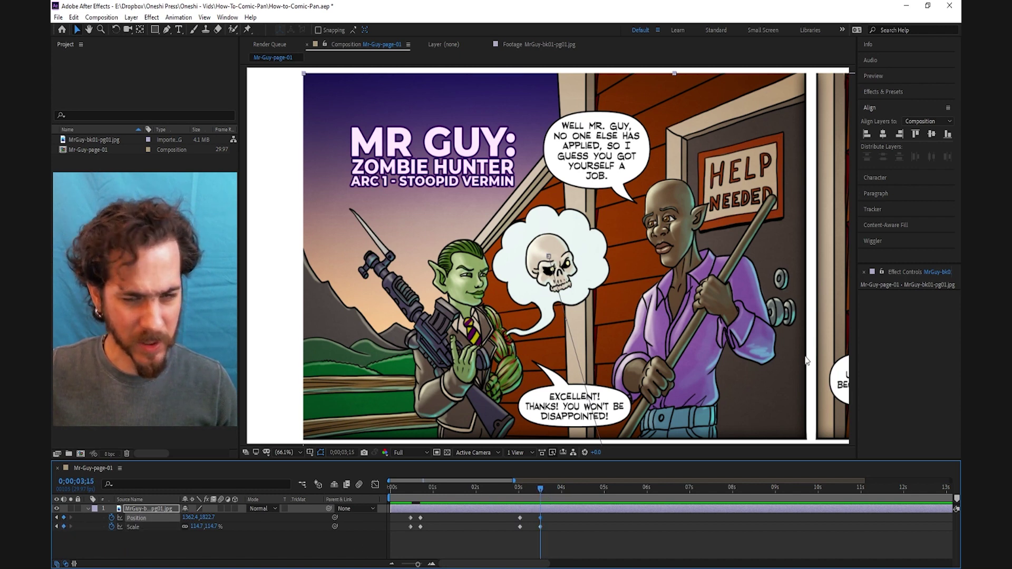
pyautogui.moveTo(807, 361); pyautogui.dragTo(394, 257)
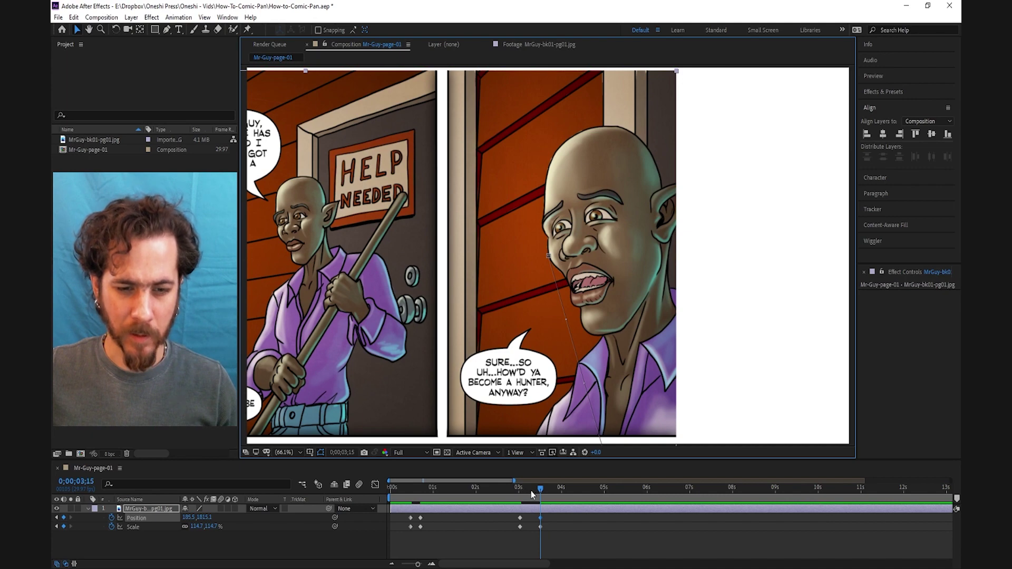
pyautogui.moveTo(530, 491)
pyautogui.mouseDown()
pyautogui.moveTo(538, 486)
pyautogui.moveTo(530, 489)
pyautogui.mouseUp()
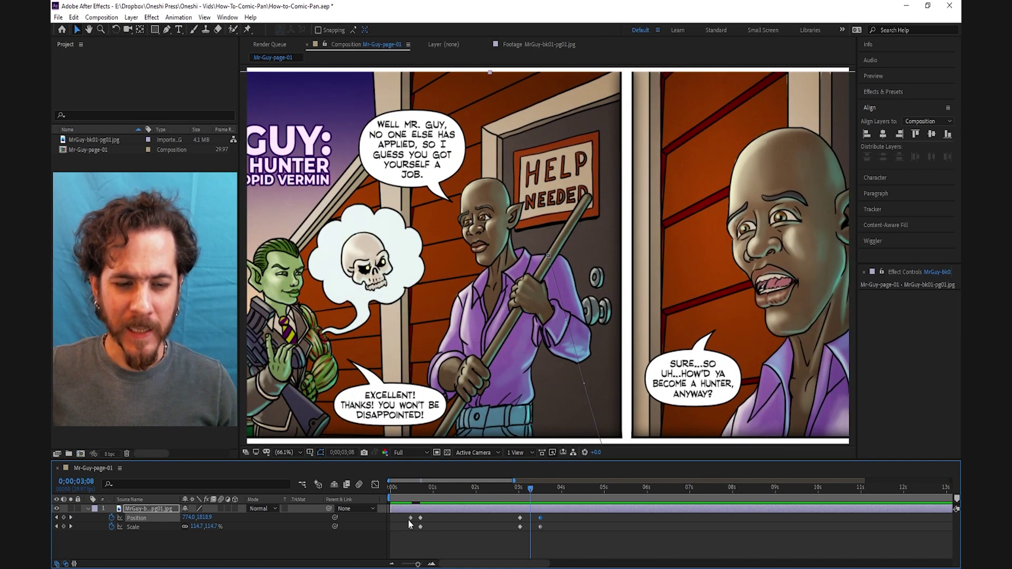
# Paste the selected full-page keyframes near 3 s and scrub to preview the resulting pans
pyautogui.click(412, 488)
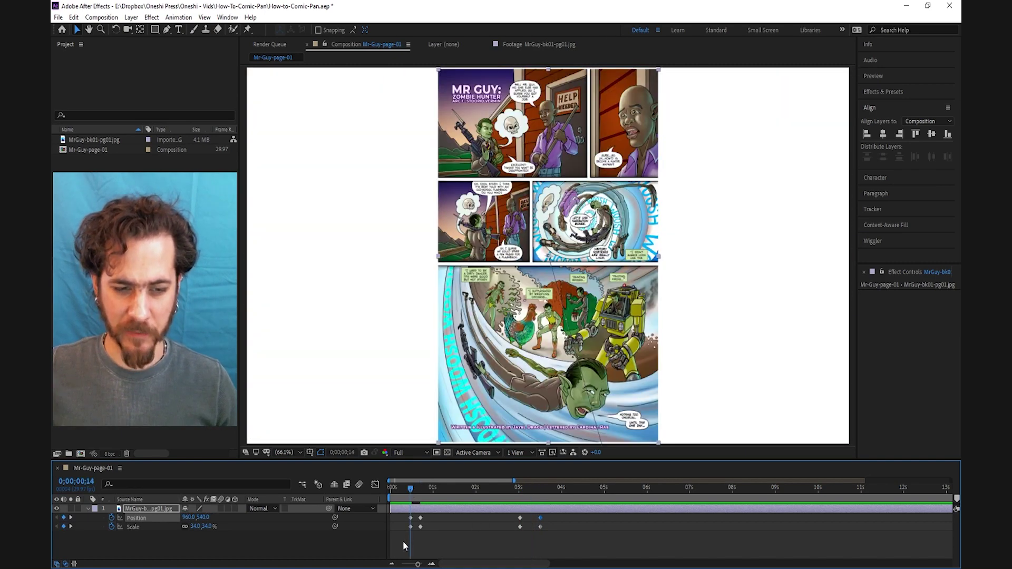
pyautogui.moveTo(403, 541)
pyautogui.mouseDown()
pyautogui.moveTo(417, 528)
pyautogui.moveTo(413, 515)
pyautogui.mouseUp()
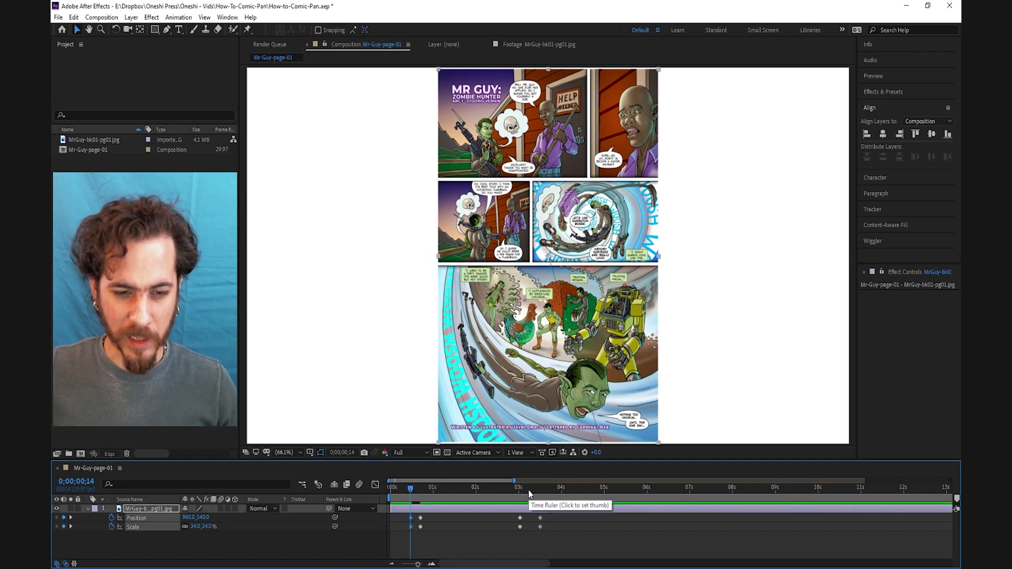
pyautogui.moveTo(532, 489); pyautogui.dragTo(530, 491)
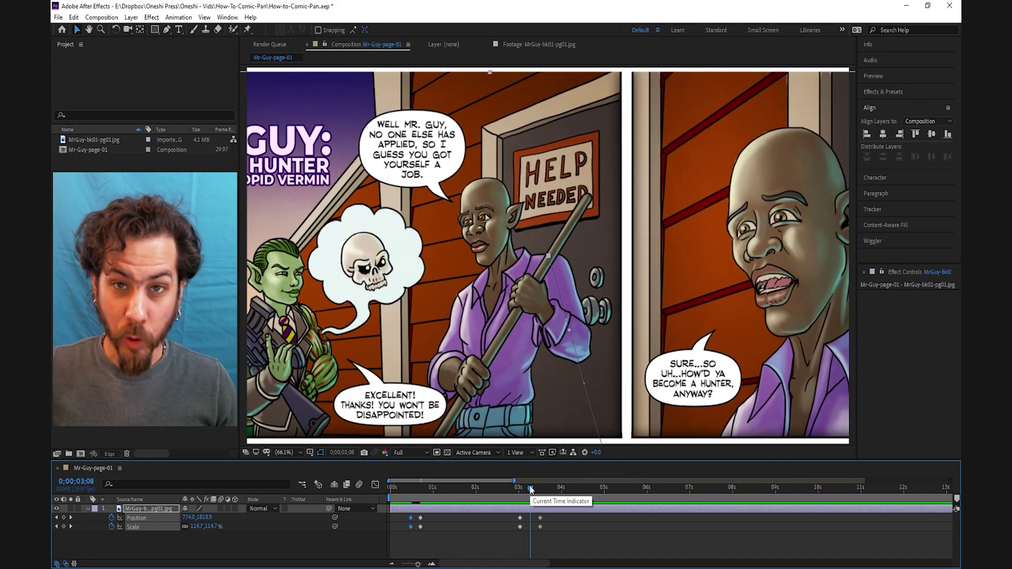
pyautogui.hotkey('ctrl', 'v')
pyautogui.moveTo(530, 491); pyautogui.dragTo(507, 488)
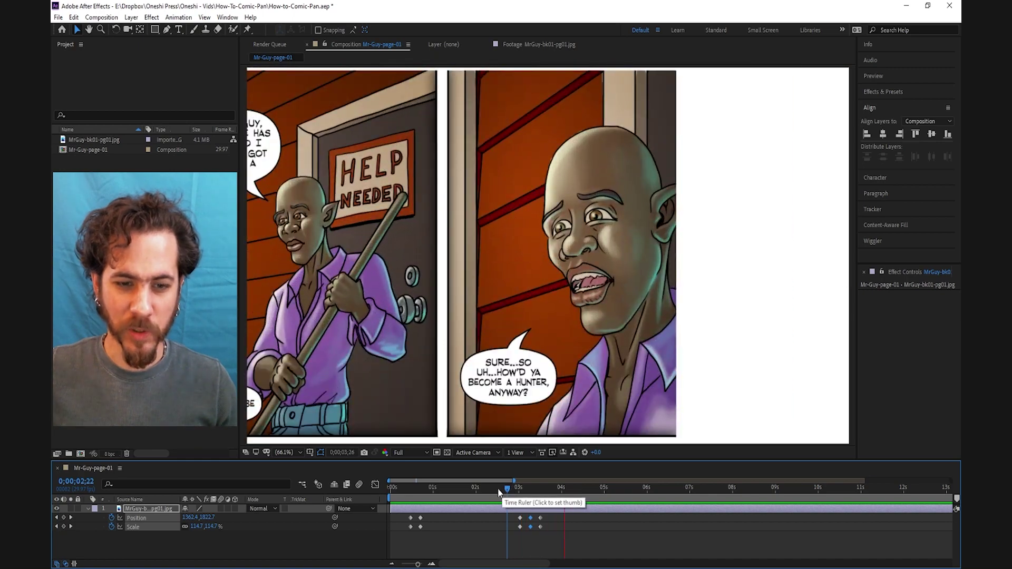
pyautogui.click(498, 489)
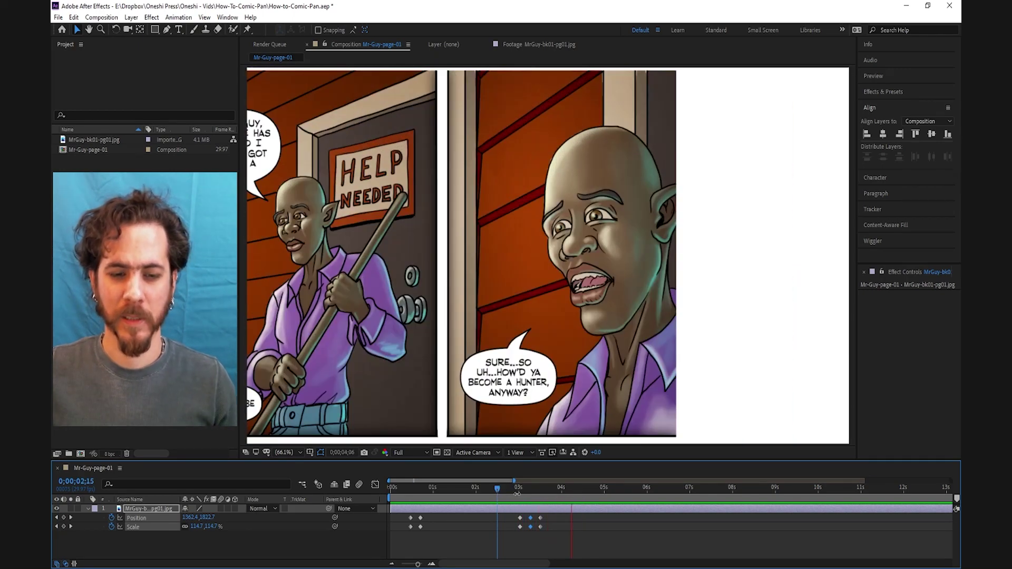
pyautogui.moveTo(497, 487); pyautogui.dragTo(640, 491)
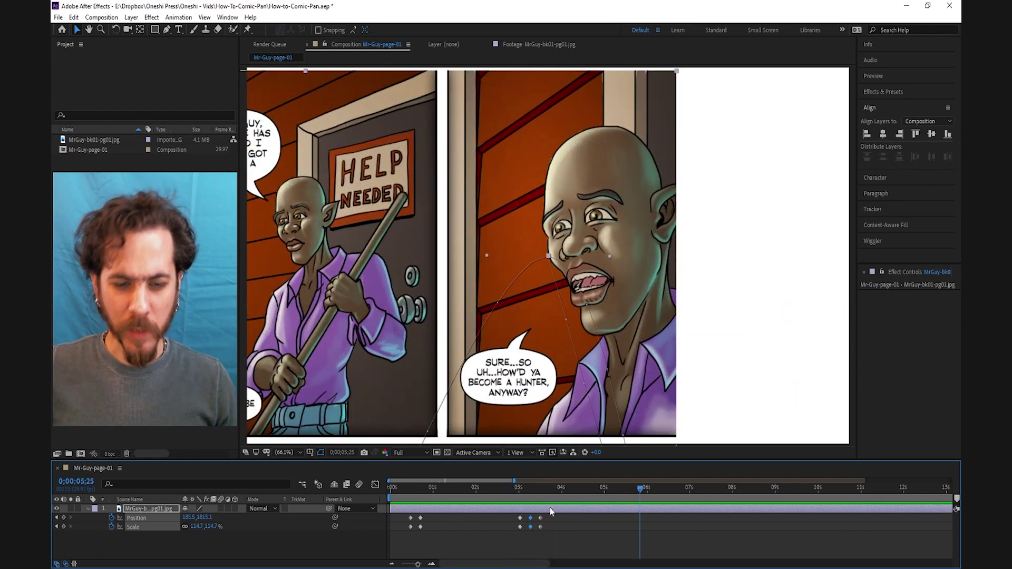
# Key and reframe the comic near 6 s, then center it on the memory-vortex panel near 8.5 s
pyautogui.click(68, 522)
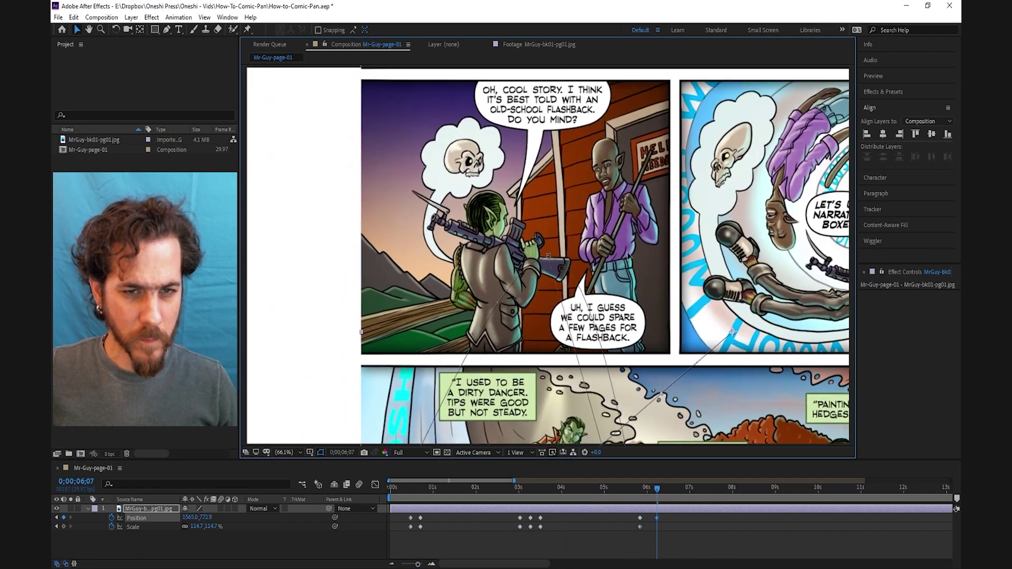
pyautogui.moveTo(444, 253); pyautogui.dragTo(409, 265)
pyautogui.moveTo(657, 488); pyautogui.dragTo(647, 489)
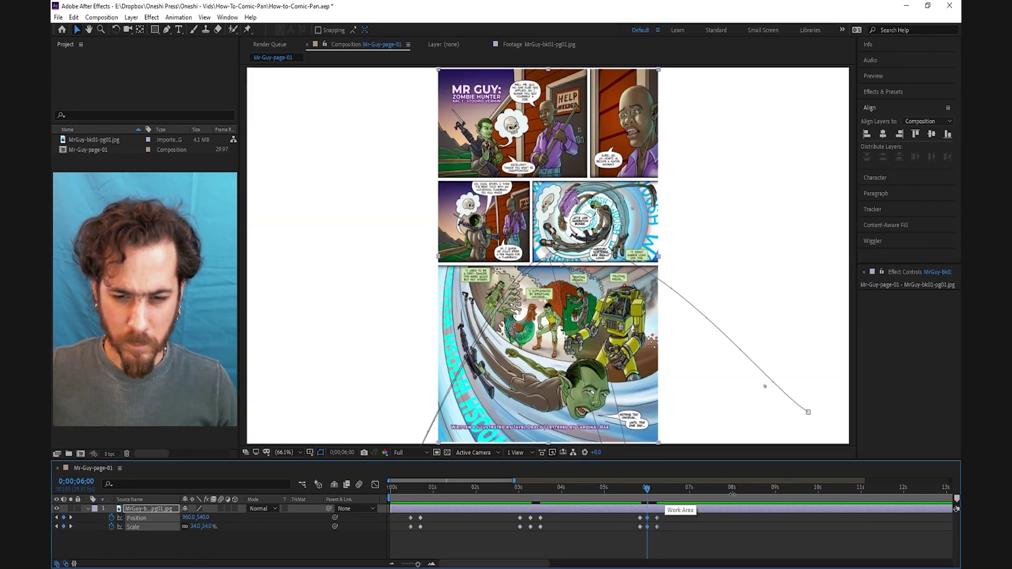
pyautogui.click(759, 488)
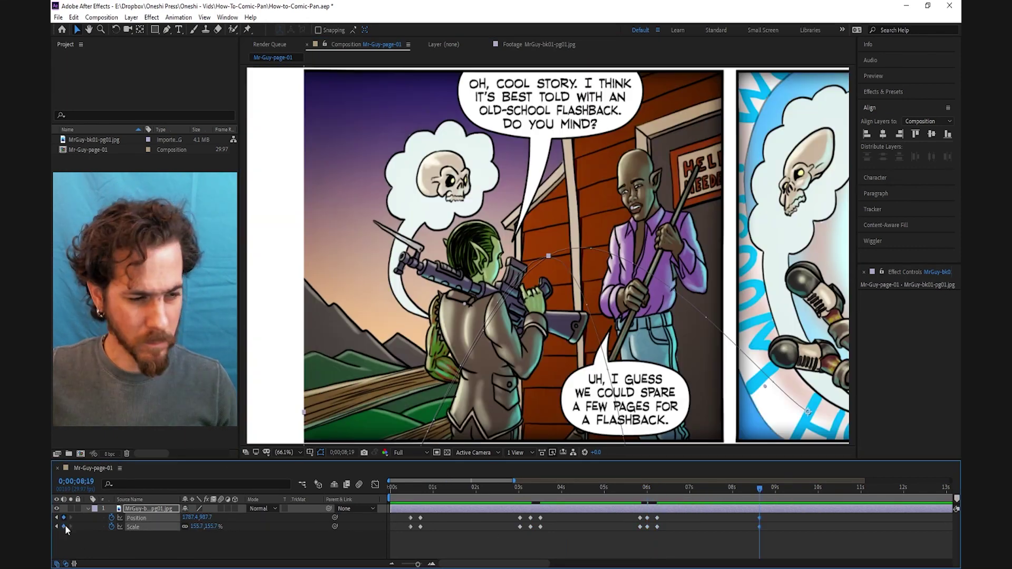
pyautogui.hotkey('shift', 'pagedown')
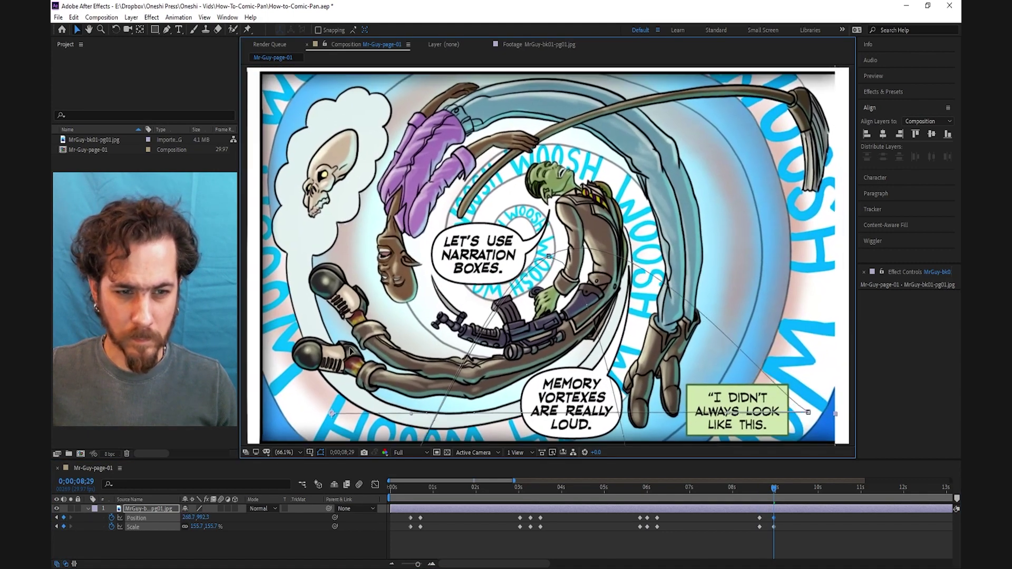
pyautogui.moveTo(773, 487); pyautogui.dragTo(865, 490)
# Hold the vortex framing, then at 11;16 key Position and move the comic up to the bottom panel
pyautogui.press(',')
pyautogui.click(63, 518)
pyautogui.hotkey('shift', 'pagedown')
pyautogui.click(64, 518)
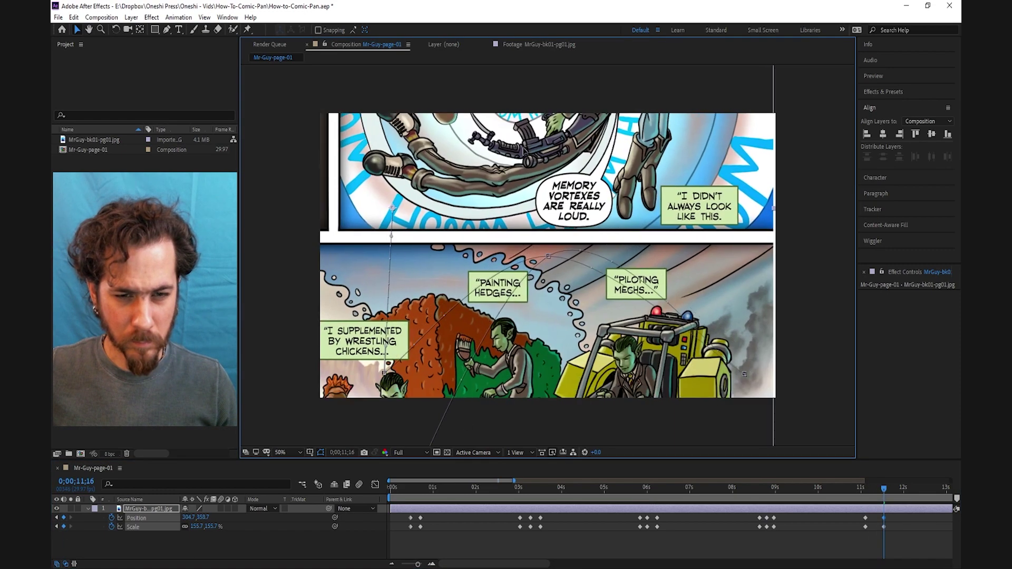
pyautogui.moveTo(601, 303); pyautogui.dragTo(661, 88)
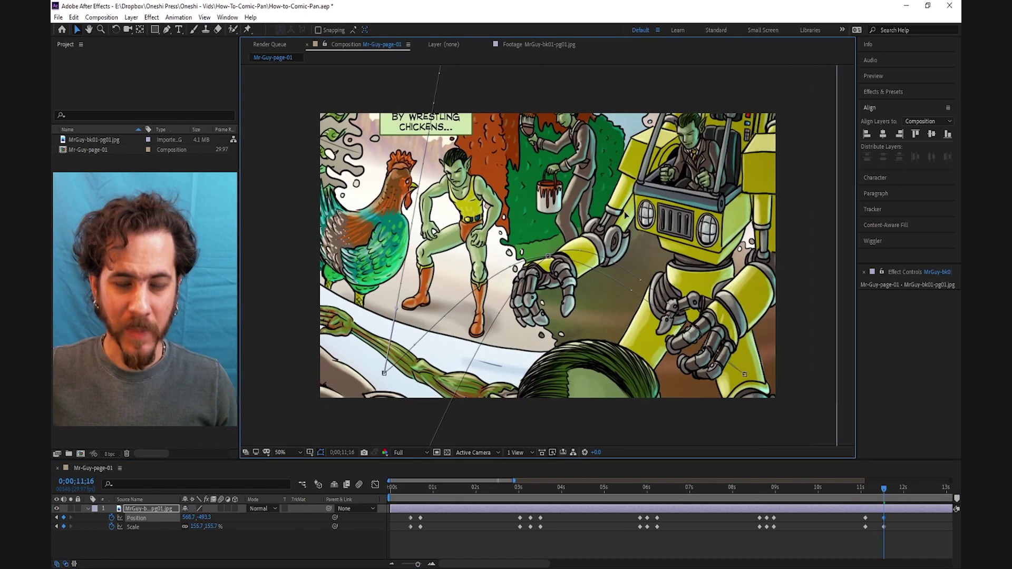
# Undo and rescale the comic toward about 81%, centering the bottom panel in frame
pyautogui.click(141, 518)
pyautogui.hotkey('ctrl', 'z')
pyautogui.hotkey('ctrl', 'z')
pyautogui.hotkey('ctrl', 'z')
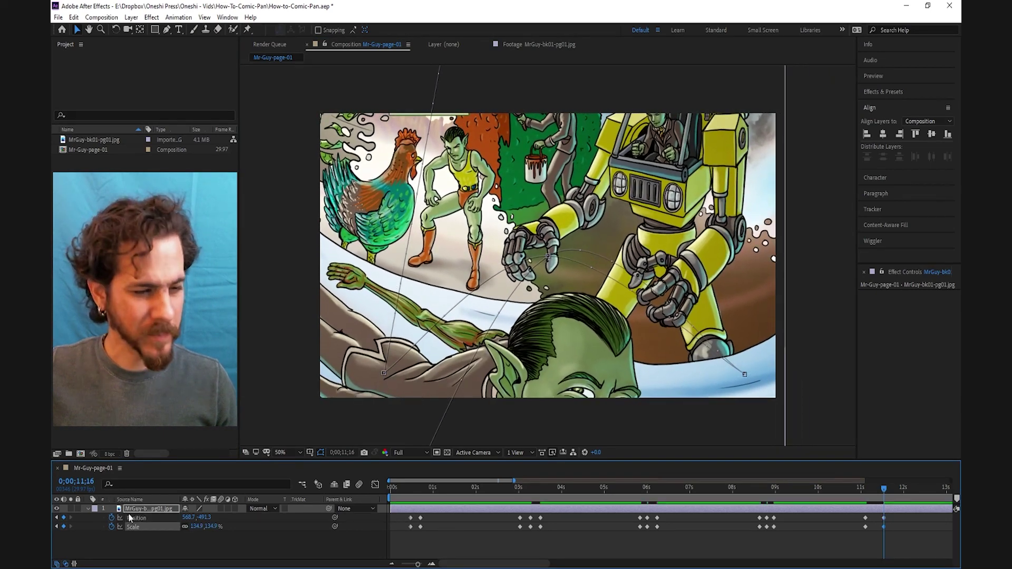
pyautogui.hotkey('ctrl', 'z')
pyautogui.hotkey('ctrl', 'z')
pyautogui.hotkey('ctrl', 'z')
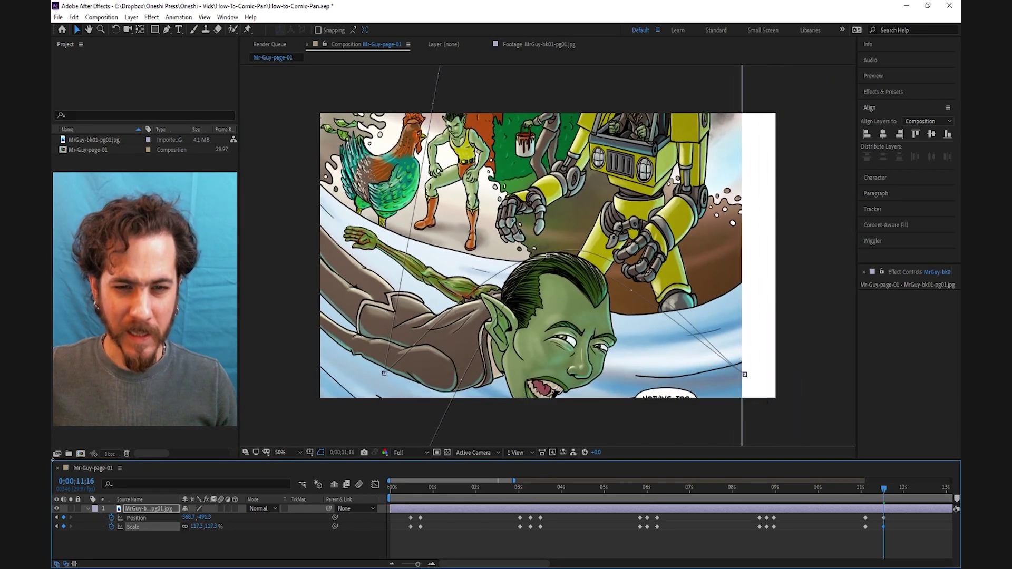
pyautogui.hotkey('ctrl', 'z')
pyautogui.click(671, 285)
pyautogui.hotkey('ctrl', 'z')
pyautogui.hotkey('ctrl', 'z')
pyautogui.hotkey('ctrl', 'z')
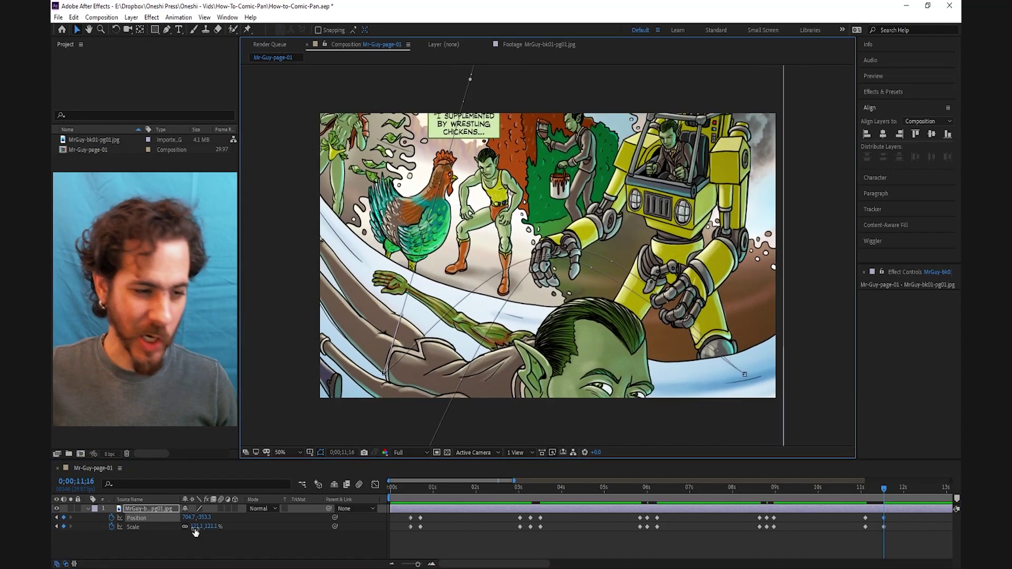
pyautogui.click(195, 527)
pyautogui.hotkey('ctrl', 'z')
pyautogui.hotkey('ctrl', 'z')
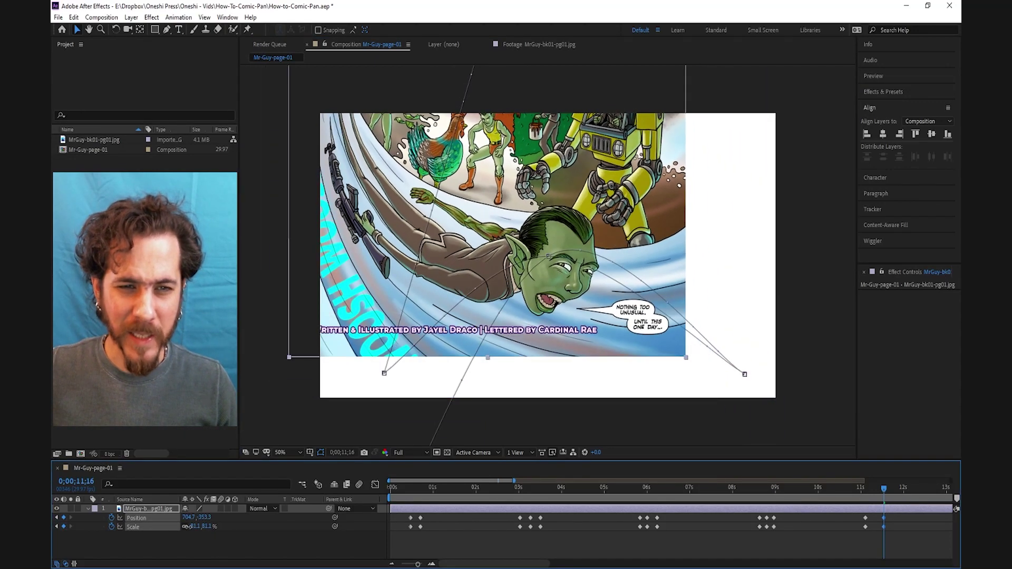
pyautogui.click(617, 209)
pyautogui.hotkey('ctrl', 'z')
pyautogui.hotkey('ctrl', 'z')
pyautogui.hotkey('ctrl', 'z')
pyautogui.hotkey('ctrl', 'z')
pyautogui.hotkey('ctrl', 'z')
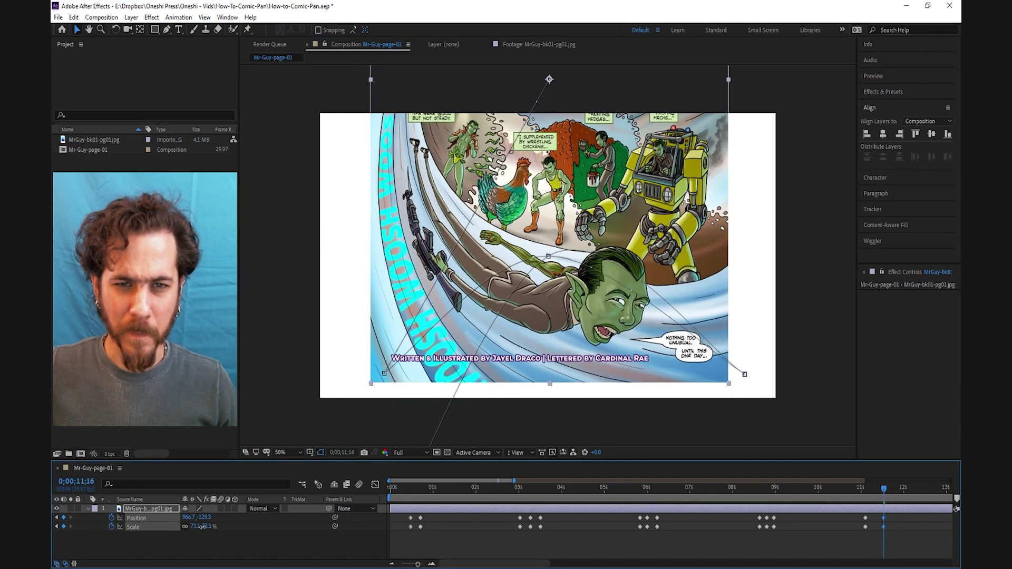
pyautogui.hotkey('ctrl', 'z')
pyautogui.hotkey('ctrl', 'z')
pyautogui.hotkey('ctrl', 'z')
pyautogui.hotkey('ctrl', 'z')
pyautogui.hotkey('ctrl', 'z')
pyautogui.hotkey('ctrl', 'z')
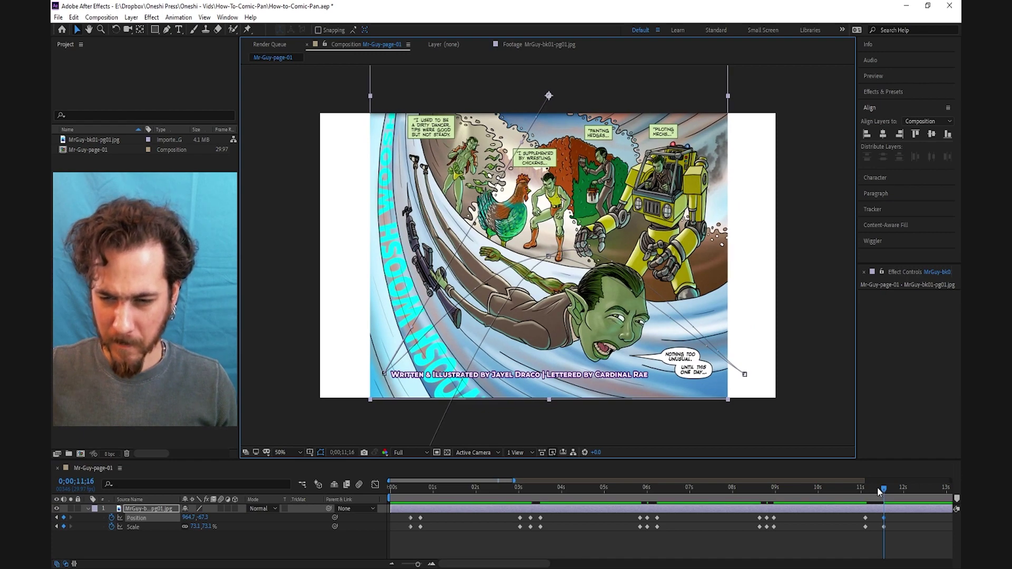
# Preview the pan, then add Position and Scale hold keyframes at about 12.5 s
pyautogui.click(874, 490)
pyautogui.hotkey('ctrl', 'z')
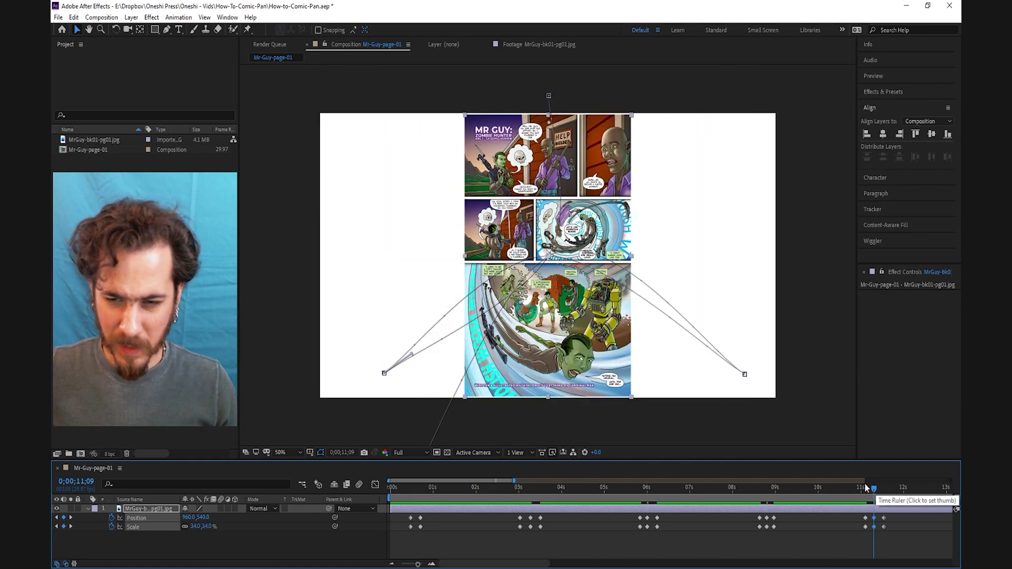
pyautogui.moveTo(865, 488); pyautogui.dragTo(888, 491)
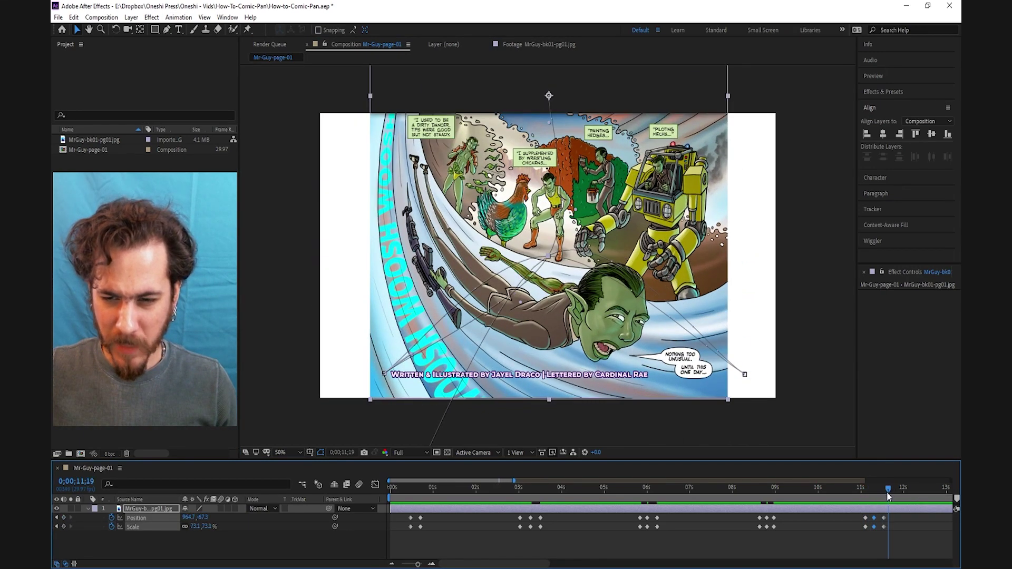
pyautogui.moveTo(502, 564); pyautogui.dragTo(562, 564)
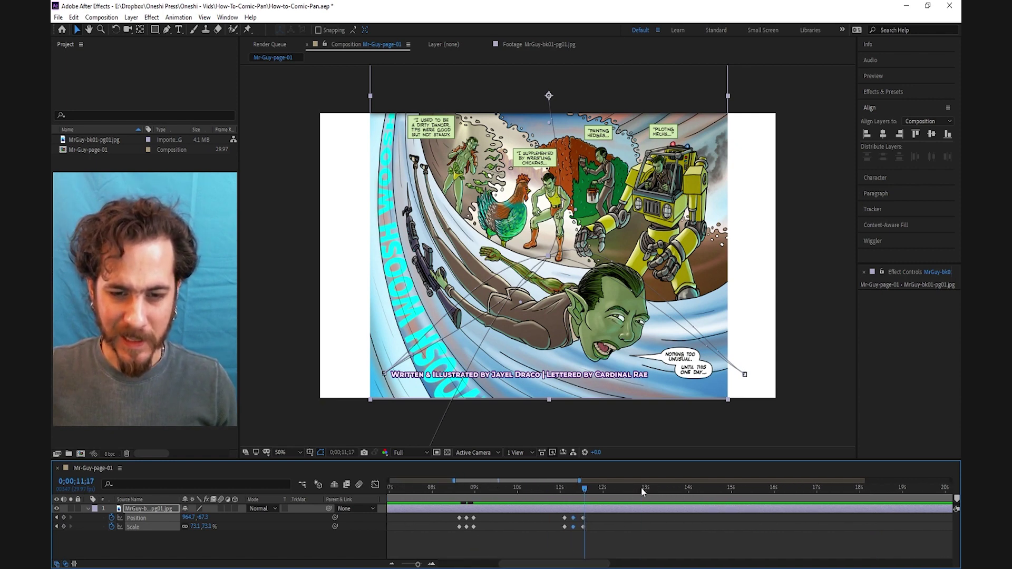
pyautogui.moveTo(642, 488); pyautogui.dragTo(627, 490)
pyautogui.click(63, 518)
pyautogui.click(64, 527)
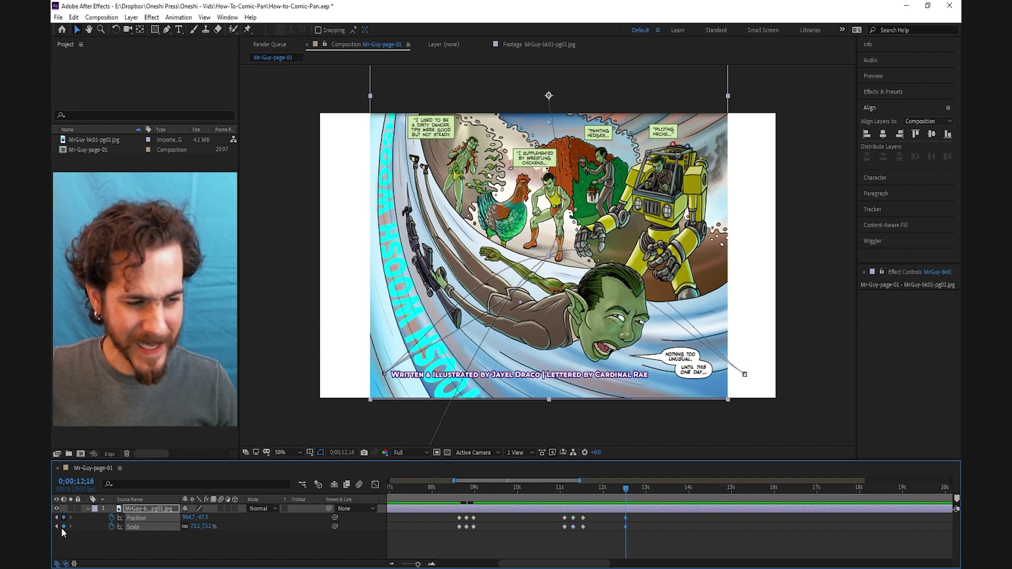
pyautogui.click(639, 488)
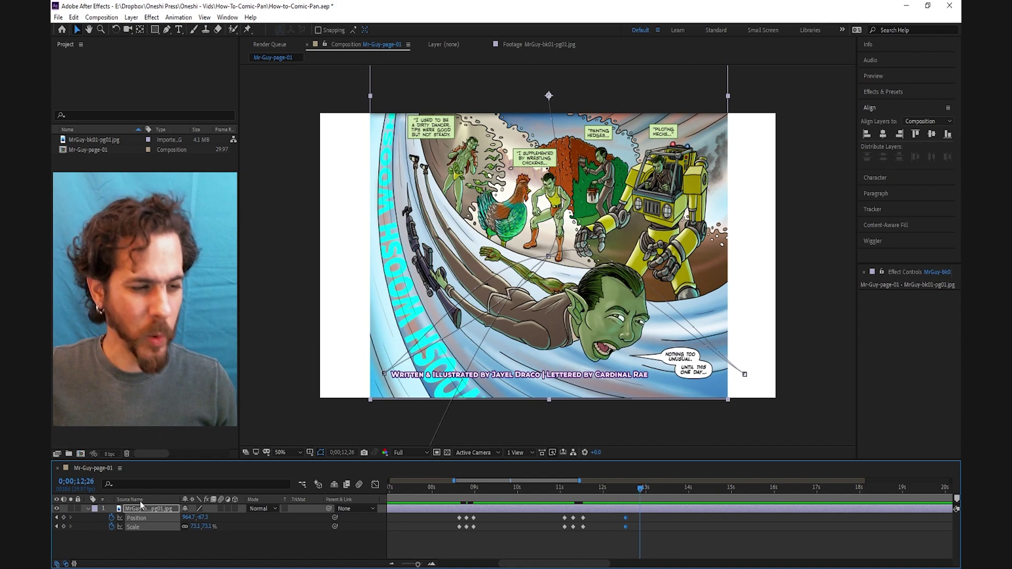
# Scrub Scale up to 200% and drag the comic onto the dancer's caption and character
pyautogui.moveTo(204, 529); pyautogui.dragTo(302, 536)
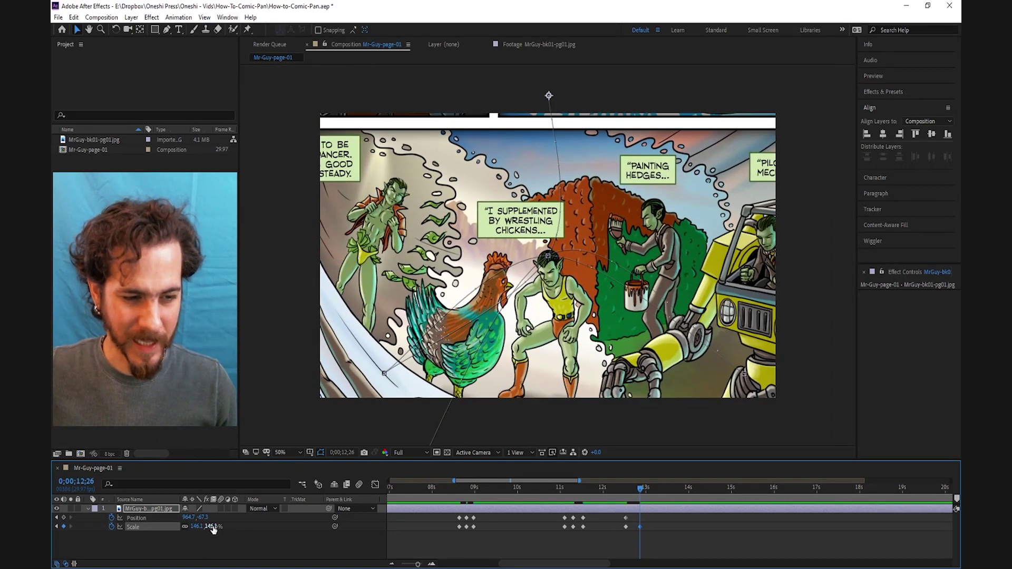
pyautogui.moveTo(213, 530); pyautogui.dragTo(237, 530)
pyautogui.moveTo(579, 300)
pyautogui.mouseDown()
pyautogui.moveTo(615, 303)
pyautogui.moveTo(644, 289)
pyautogui.mouseUp()
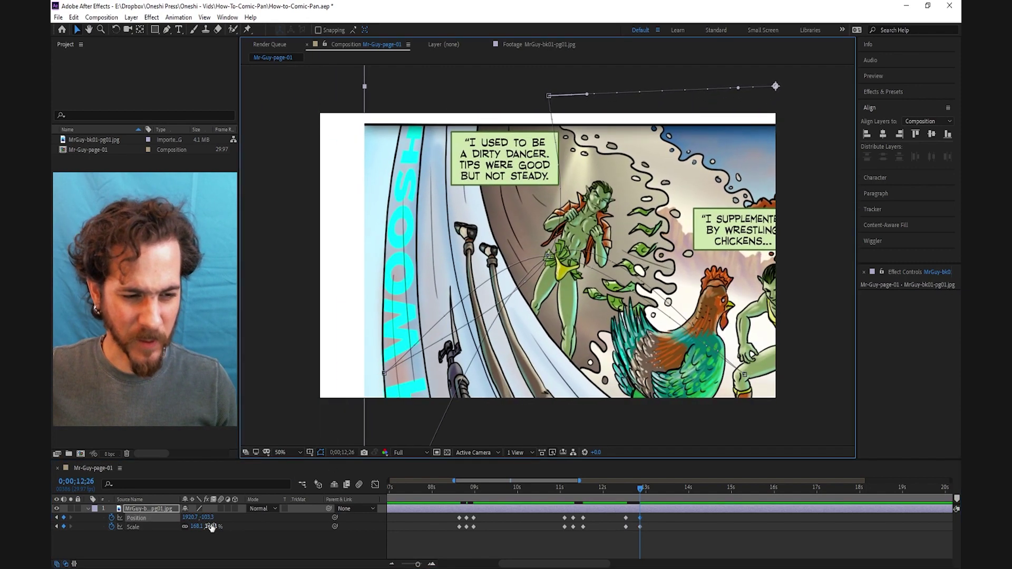
pyautogui.moveTo(212, 528); pyautogui.dragTo(238, 528)
pyautogui.moveTo(429, 310)
pyautogui.mouseDown()
pyautogui.moveTo(446, 287)
pyautogui.moveTo(475, 276)
pyautogui.mouseUp()
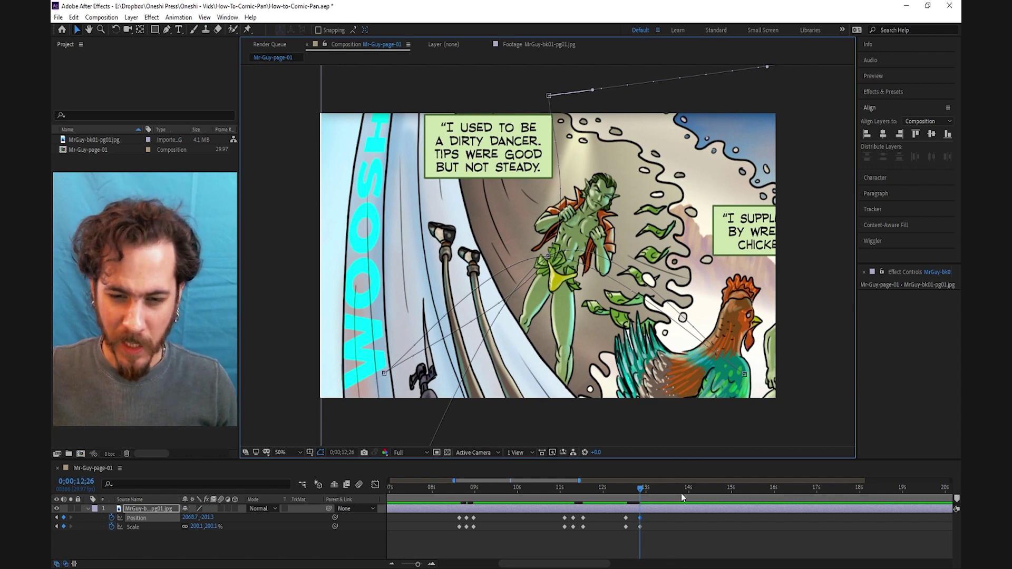
# Hold the dancer framing at about 14.5 s, then shrink and recenter onto the chicken-wrestling scene
pyautogui.click(710, 488)
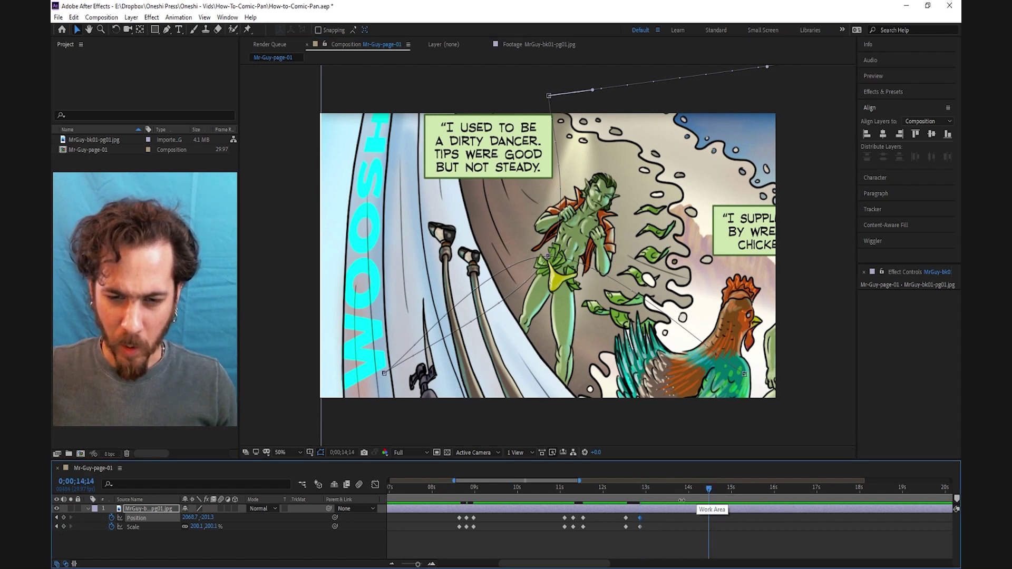
pyautogui.click(64, 526)
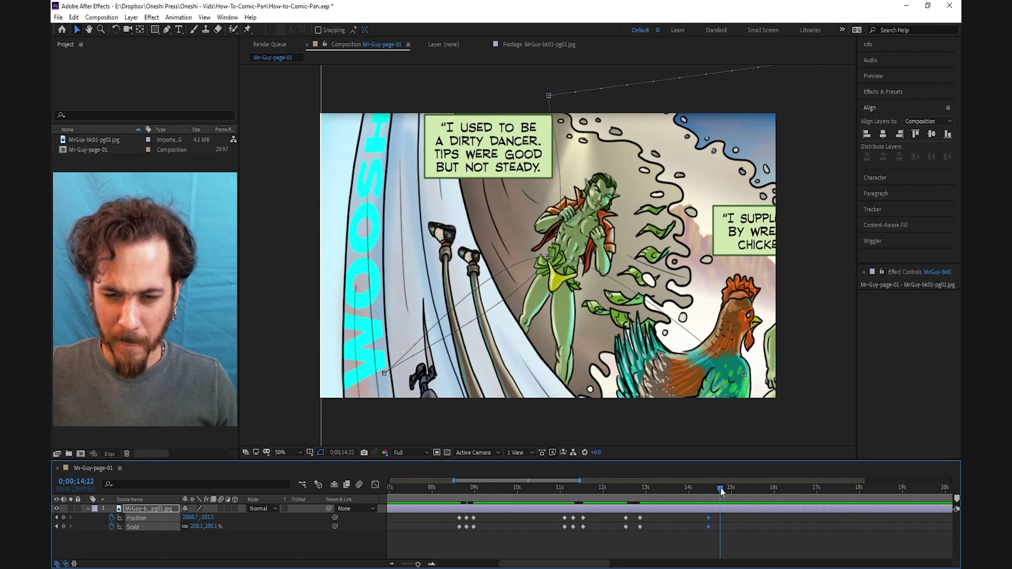
pyautogui.moveTo(724, 247); pyautogui.dragTo(410, 342)
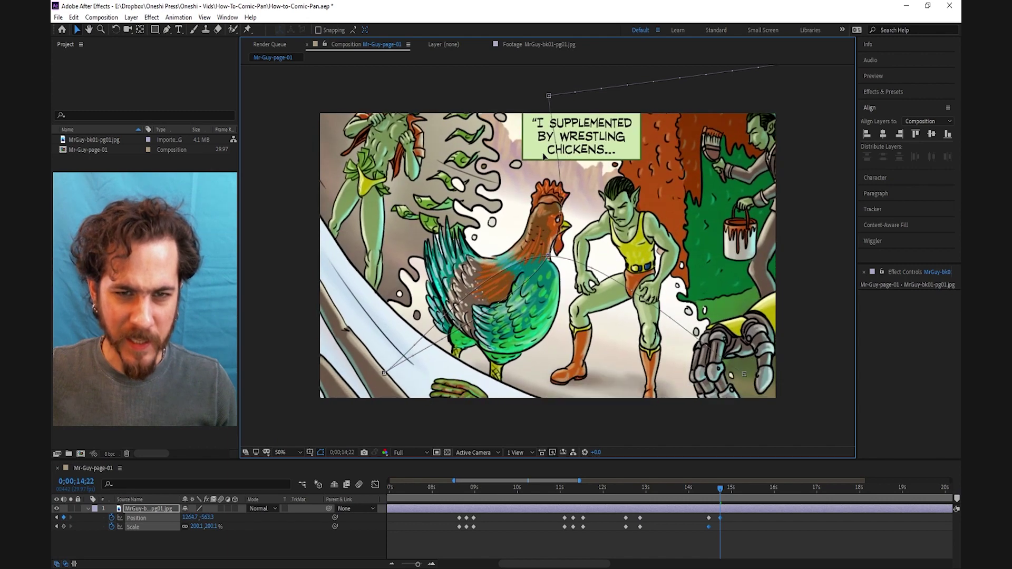
pyautogui.moveTo(204, 526); pyautogui.dragTo(187, 527)
pyautogui.moveTo(587, 240)
pyautogui.mouseDown()
pyautogui.moveTo(582, 276)
pyautogui.moveTo(554, 278)
pyautogui.mouseUp()
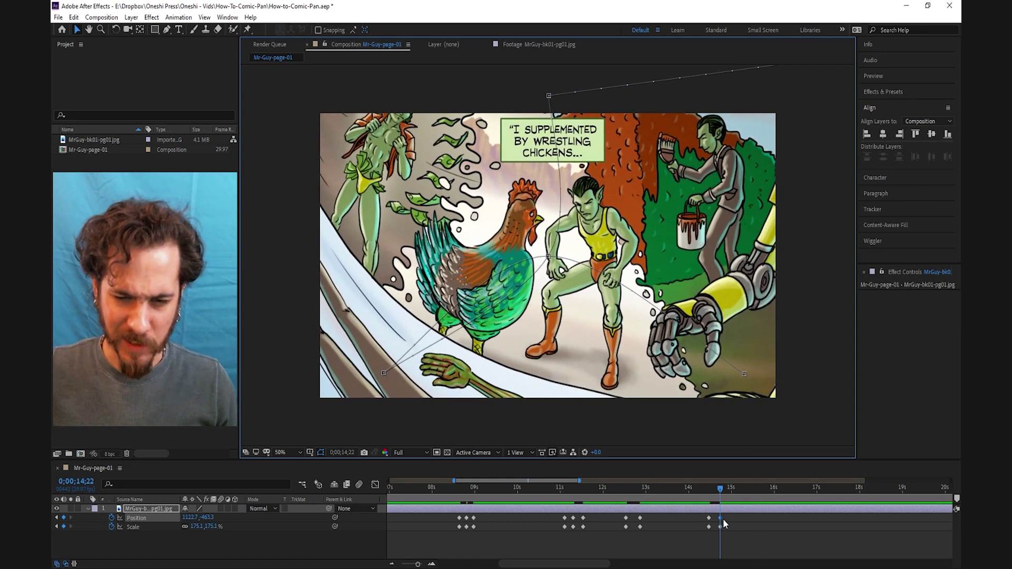
# Shift a Position keyframe slightly later and add a matching Scale keyframe near 16 s
pyautogui.moveTo(625, 517); pyautogui.dragTo(631, 517)
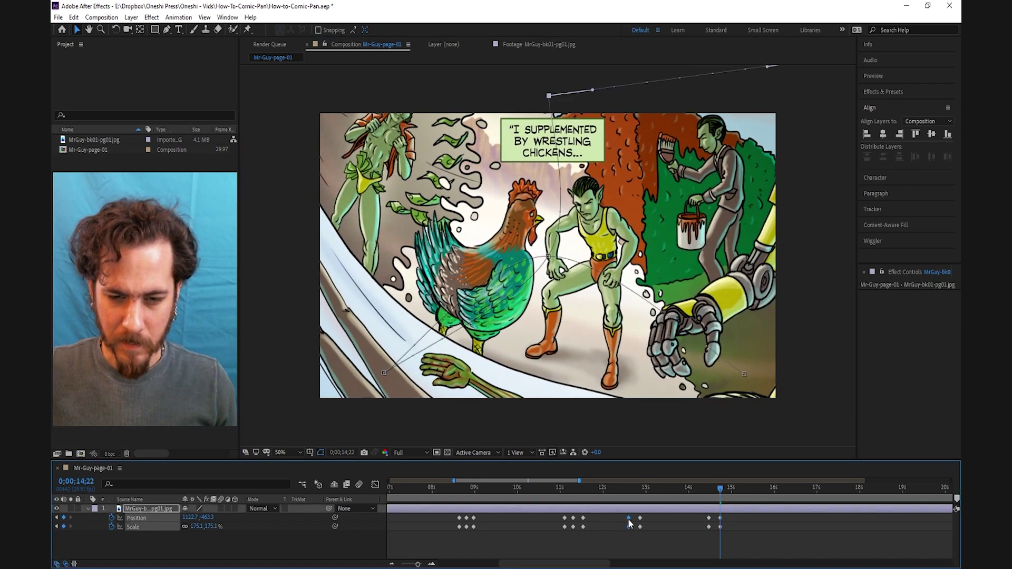
pyautogui.moveTo(765, 492); pyautogui.dragTo(772, 496)
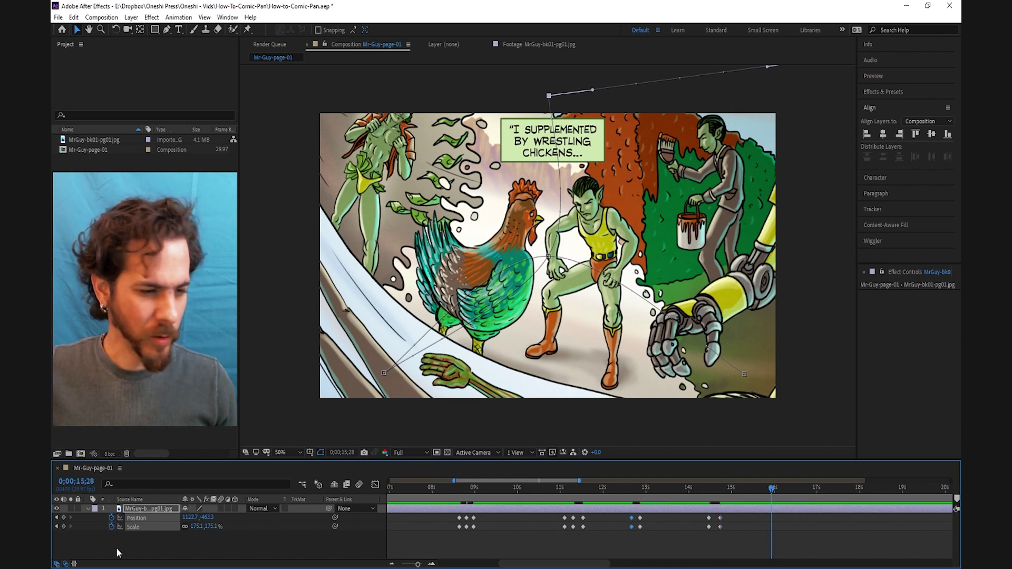
pyautogui.click(62, 527)
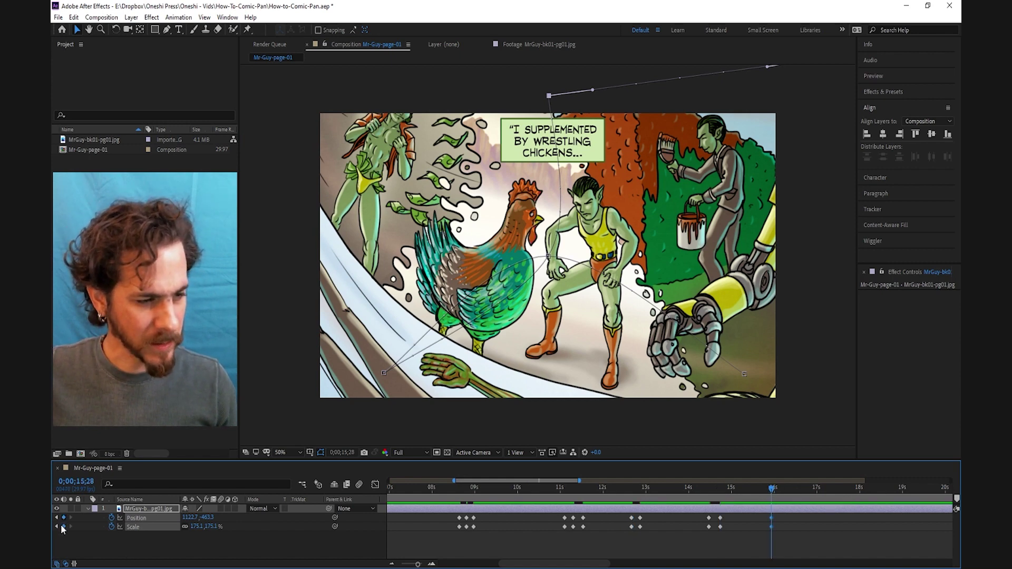
# At about 16 s, nudge the comic down and enlarge it to about 198%
pyautogui.click(784, 489)
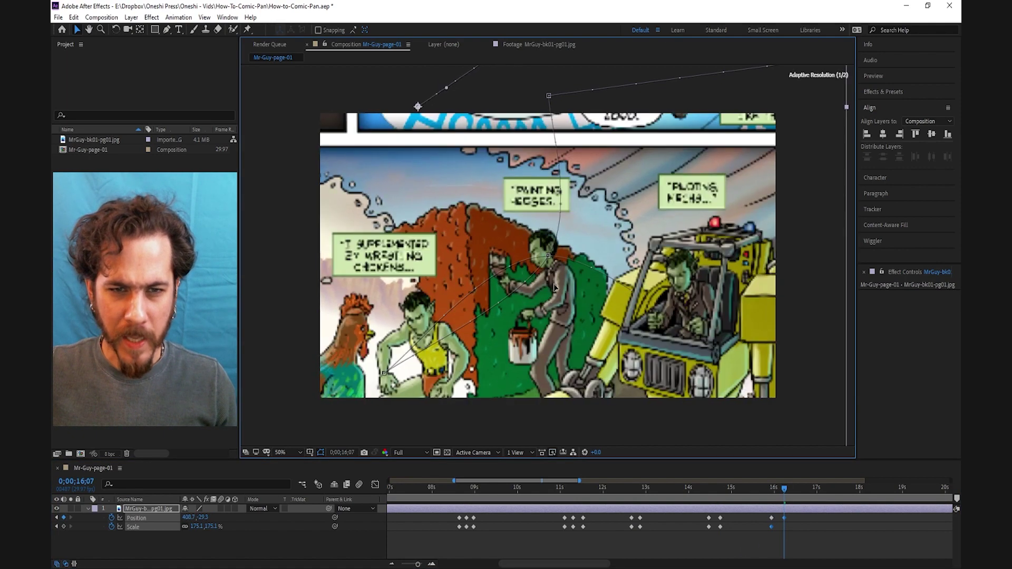
pyautogui.moveTo(580, 235); pyautogui.dragTo(581, 245)
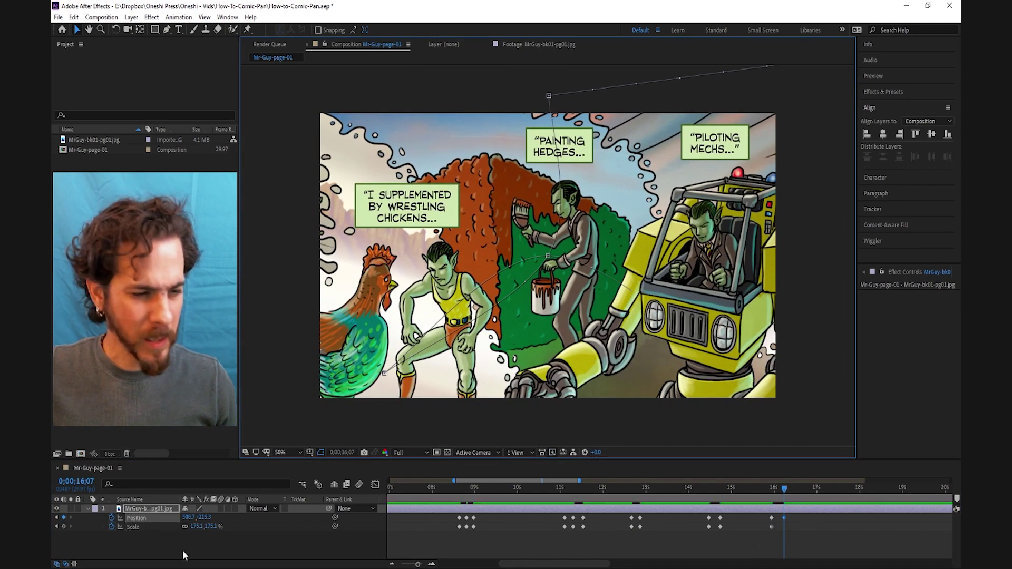
pyautogui.moveTo(212, 530)
pyautogui.mouseDown()
pyautogui.moveTo(625, 313)
pyautogui.moveTo(582, 310)
pyautogui.mouseUp()
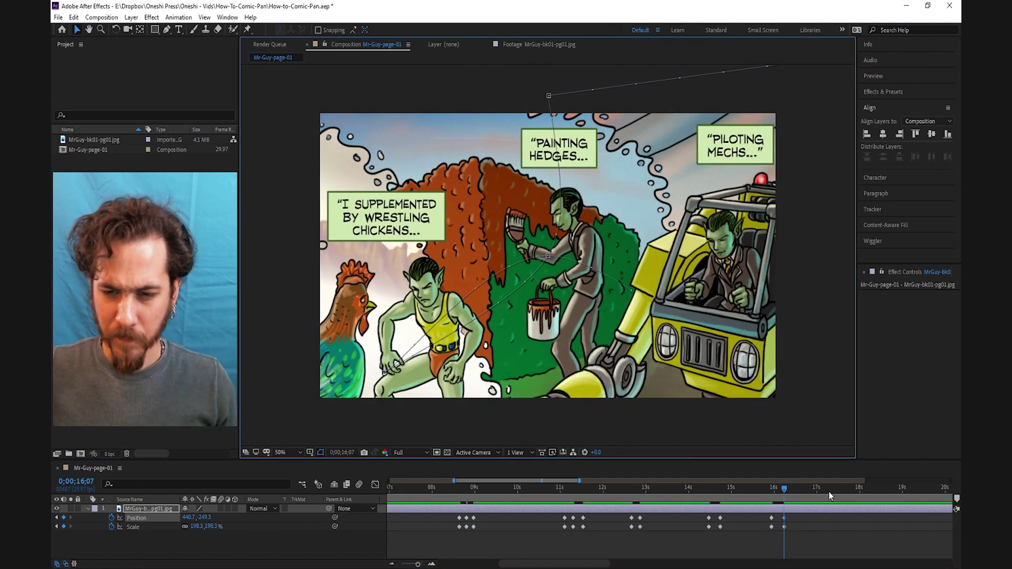
# Key Position near 17 s, then pan and scale to about 163% framing the mech panel
pyautogui.moveTo(830, 489); pyautogui.dragTo(834, 487)
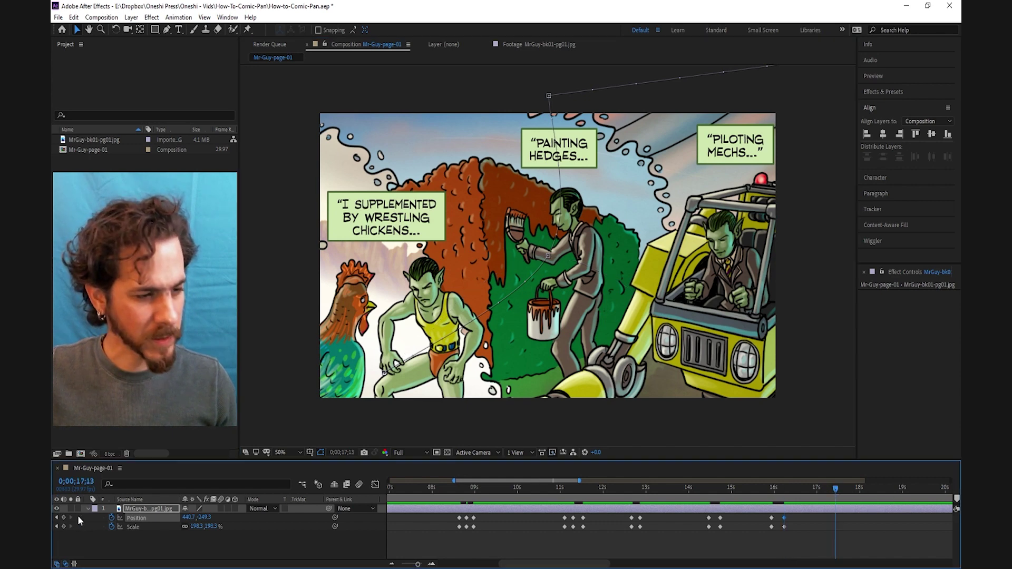
pyautogui.hotkey('alt', 'shift', 'p')
pyautogui.moveTo(843, 492); pyautogui.dragTo(850, 492)
pyautogui.moveTo(717, 261); pyautogui.dragTo(548, 247)
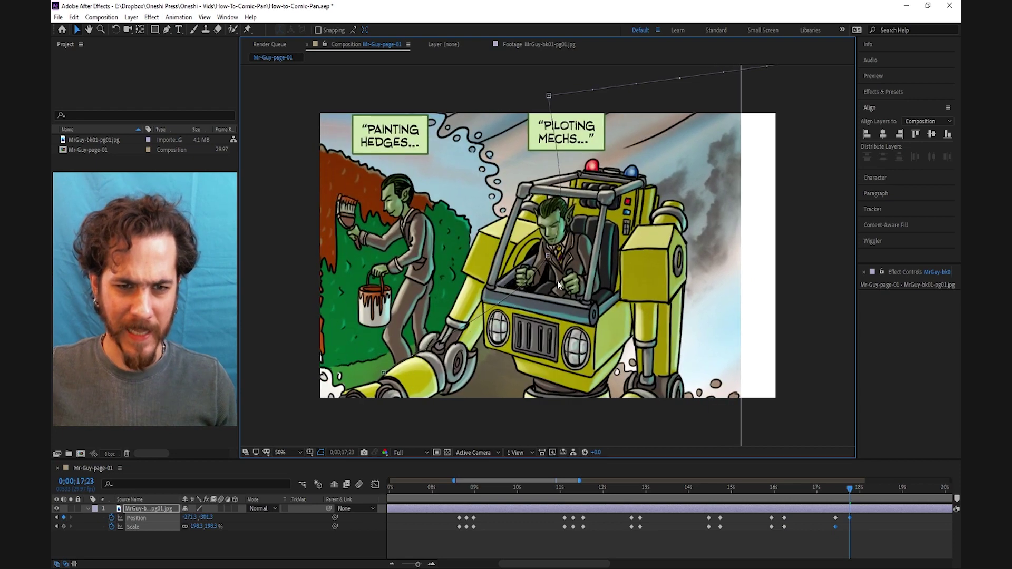
pyautogui.moveTo(200, 526); pyautogui.dragTo(52, 493)
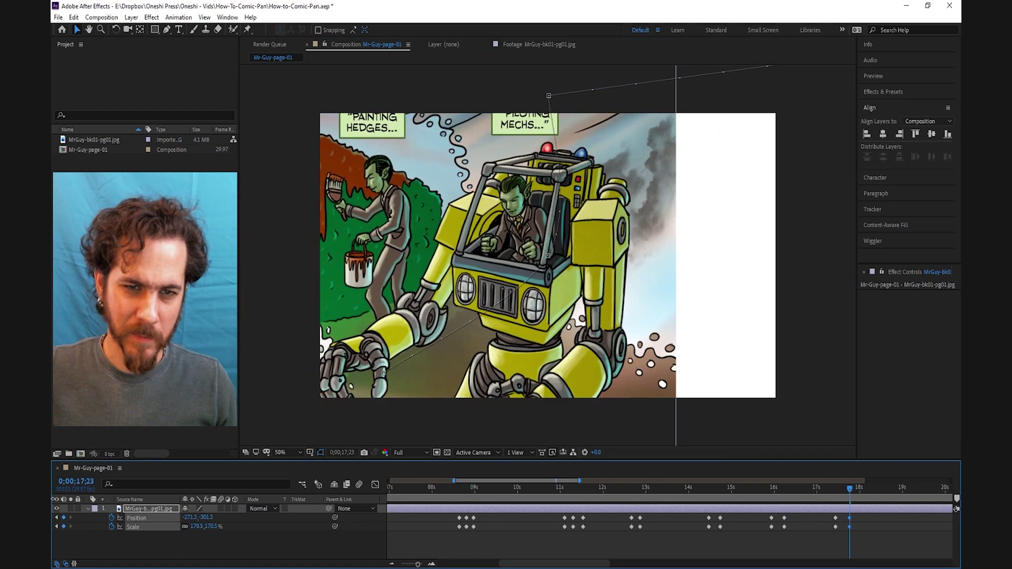
pyautogui.moveTo(571, 213)
pyautogui.mouseDown()
pyautogui.moveTo(595, 247)
pyautogui.moveTo(643, 246)
pyautogui.moveTo(629, 228)
pyautogui.mouseUp()
pyautogui.moveTo(206, 526); pyautogui.dragTo(183, 527)
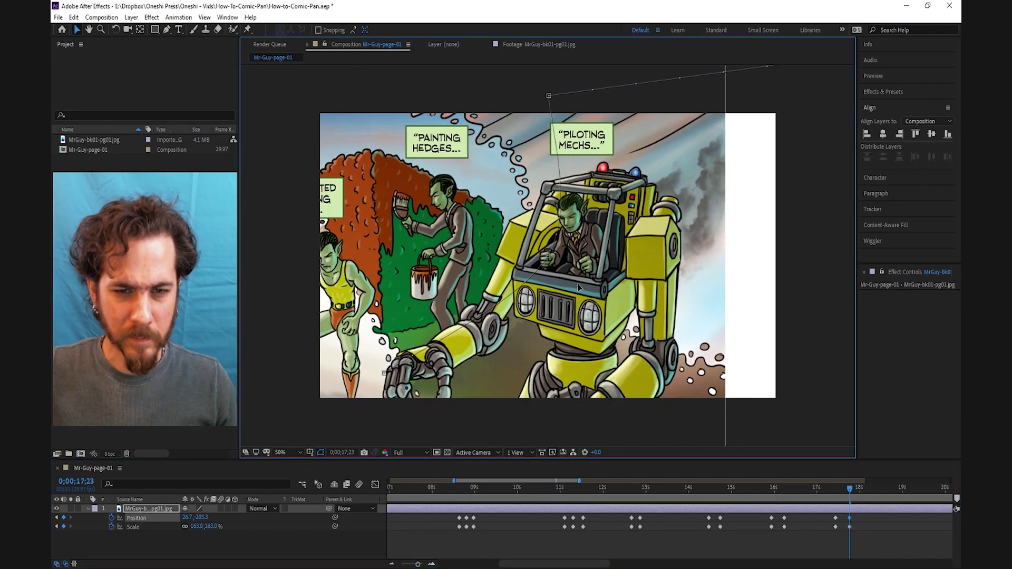
# Paste keyframes near 19 s to frame the goblin-face panel
pyautogui.click(906, 493)
pyautogui.hotkey('ctrl', 'v')
pyautogui.press('space')
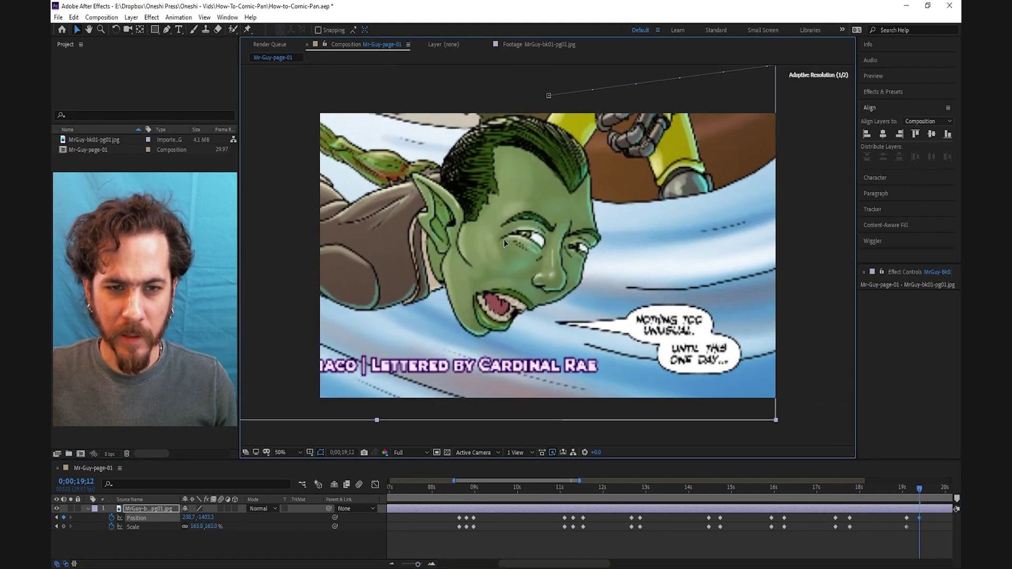
pyautogui.click(798, 534)
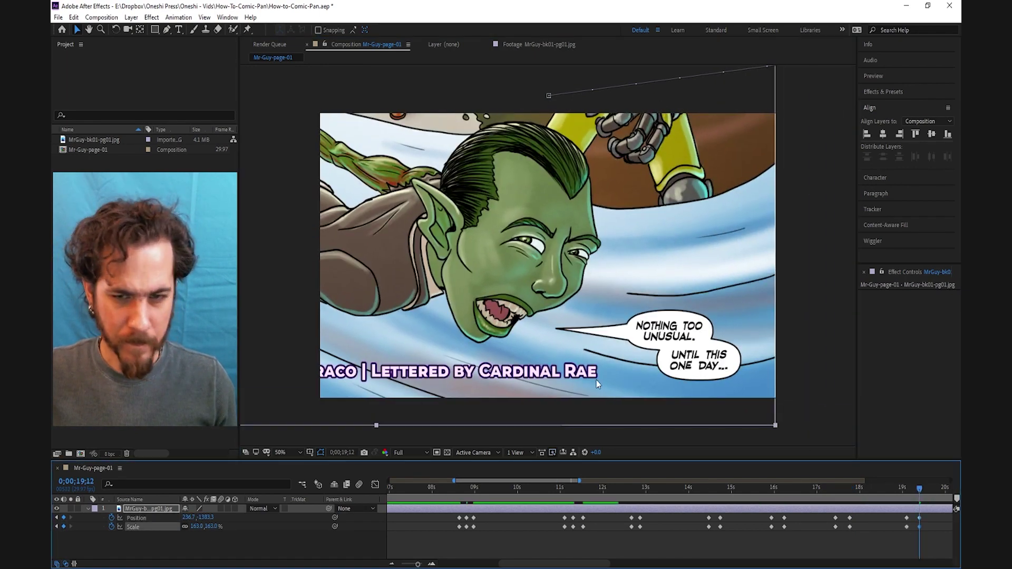
pyautogui.moveTo(577, 565); pyautogui.dragTo(620, 565)
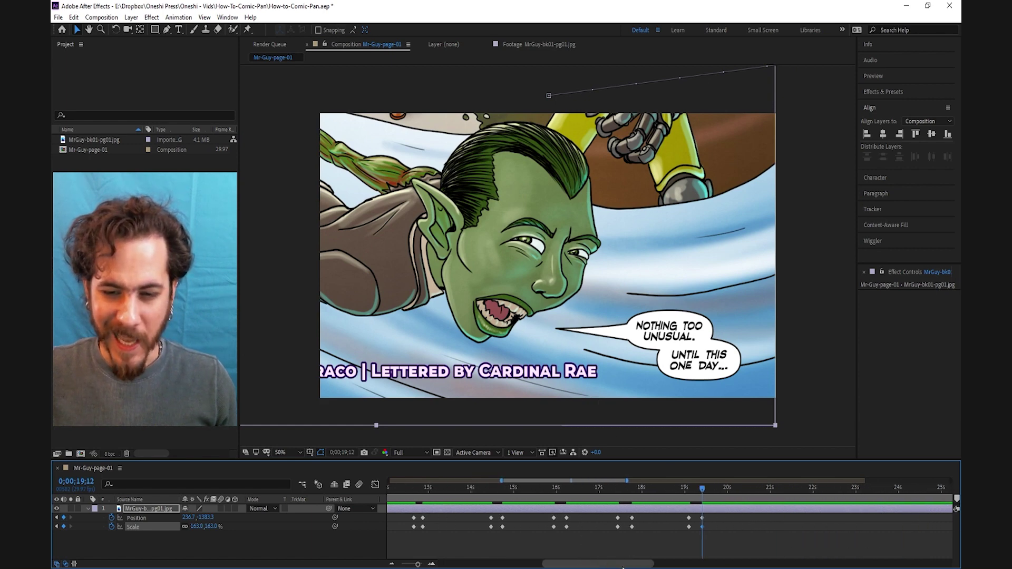
# Hold the goblin-face framing with a Position keyframe just before 21 s
pyautogui.click(771, 490)
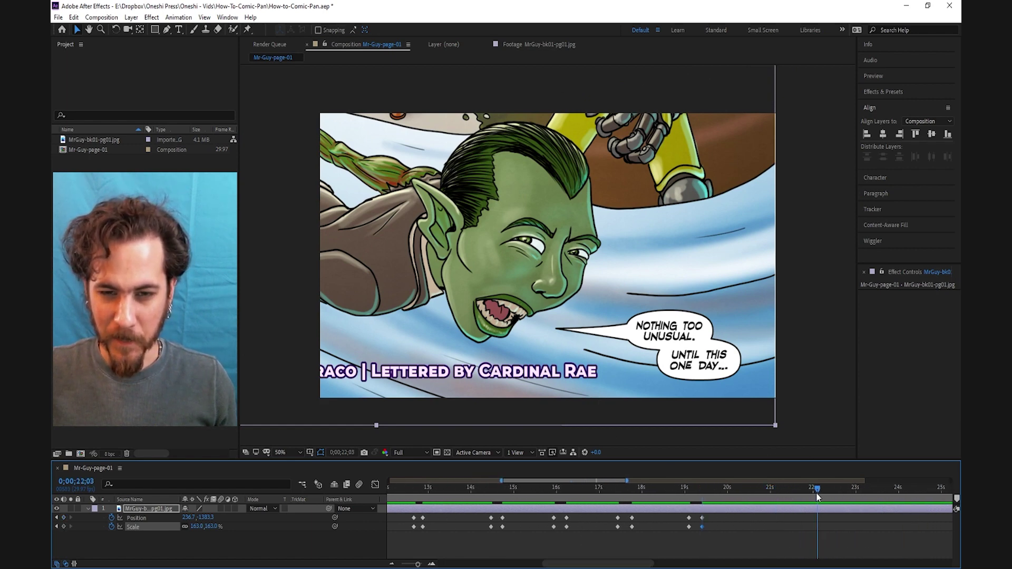
pyautogui.moveTo(817, 497); pyautogui.dragTo(770, 490)
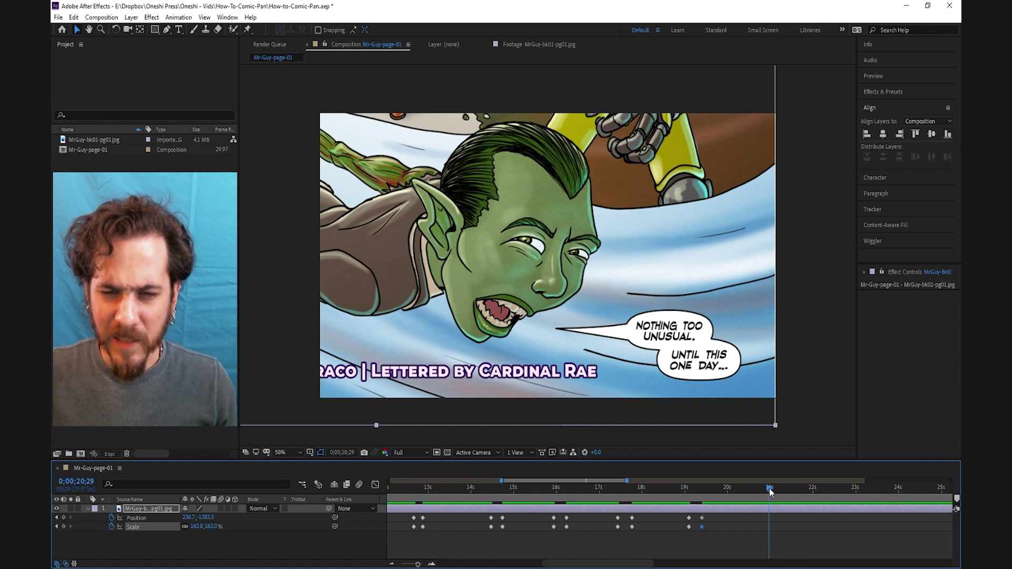
pyautogui.click(63, 518)
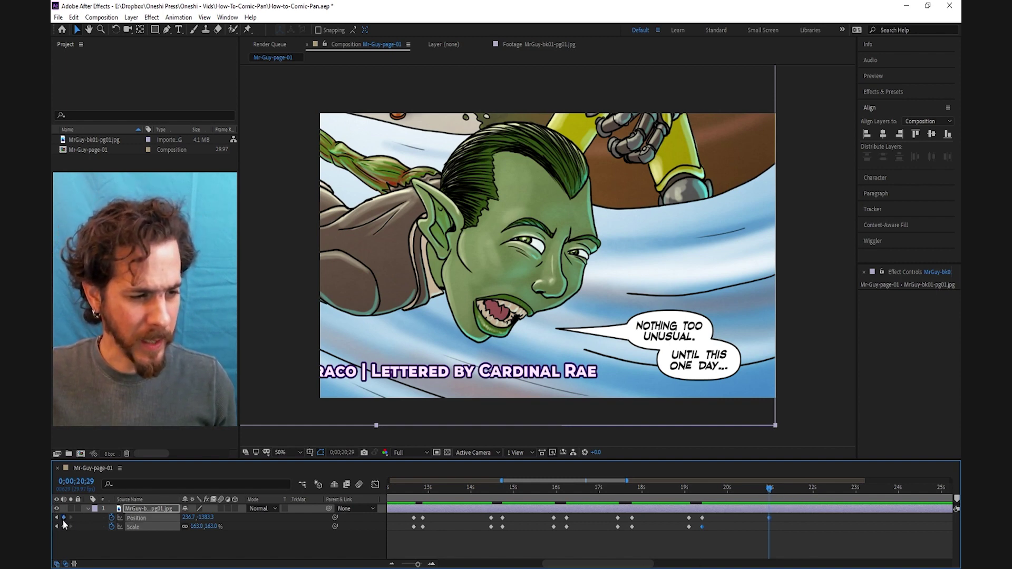
pyautogui.click(781, 484)
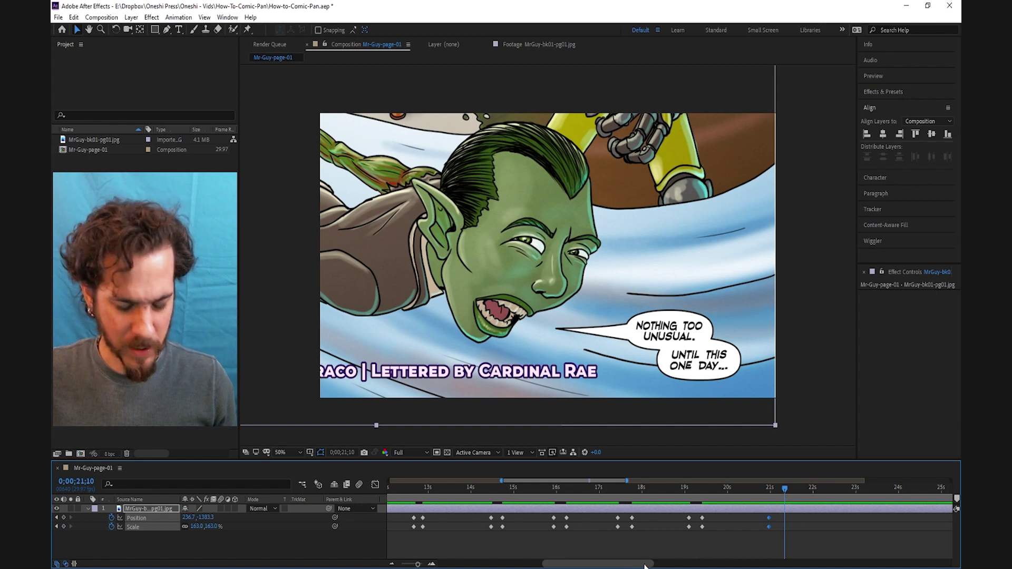
# Paste the full-page 34% framing at 21;10 and drag the work-area end to about 22 s
pyautogui.hotkey('ctrl', 'v')
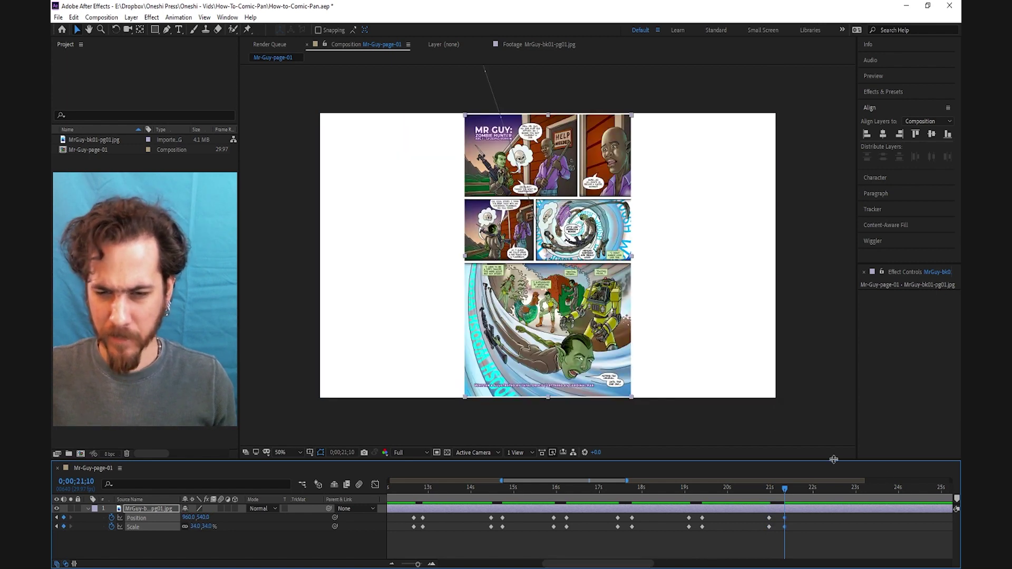
pyautogui.scroll(-5, 627, 481)
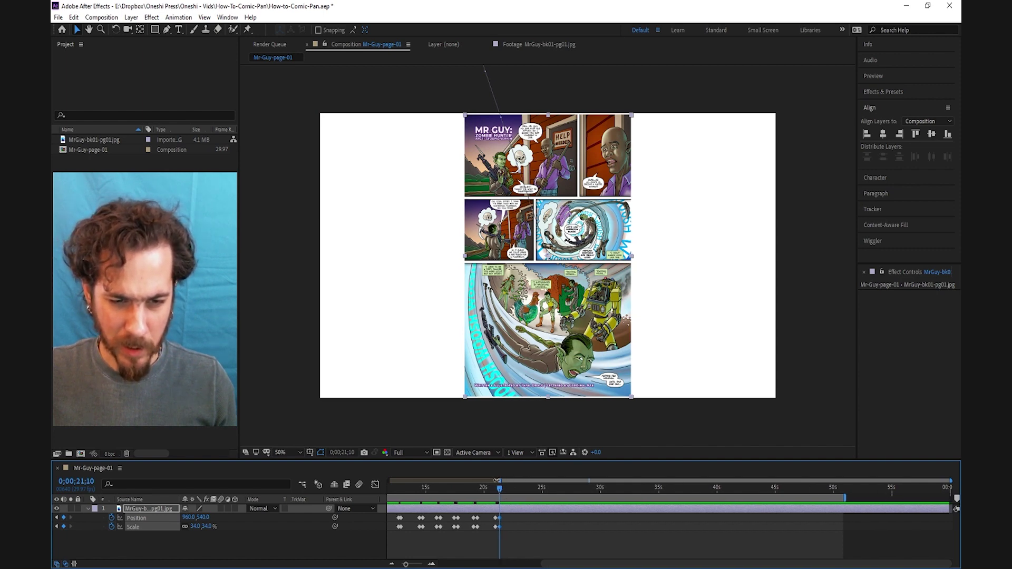
pyautogui.scroll(2, 502, 484)
pyautogui.scroll(-3, 541, 496)
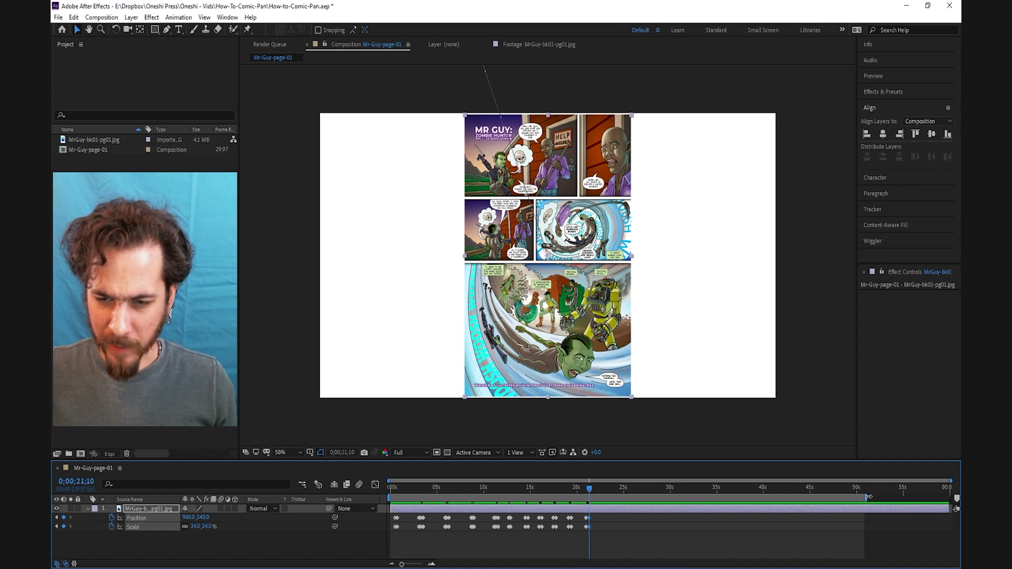
pyautogui.moveTo(868, 497); pyautogui.dragTo(597, 498)
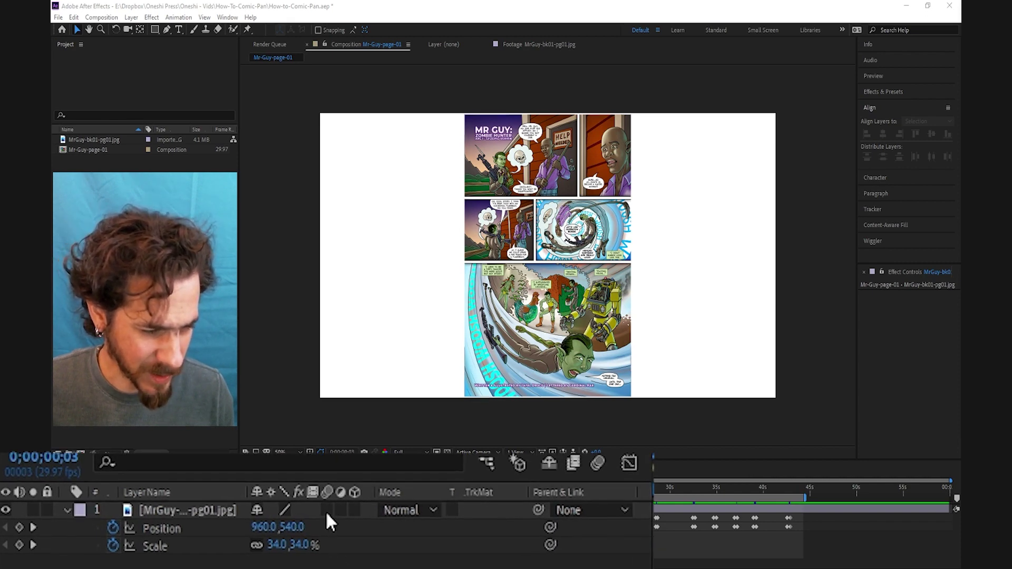
# Turn on motion blur for the comic layer and preview the blurred opening zoom through about 1;12
pyautogui.click(326, 510)
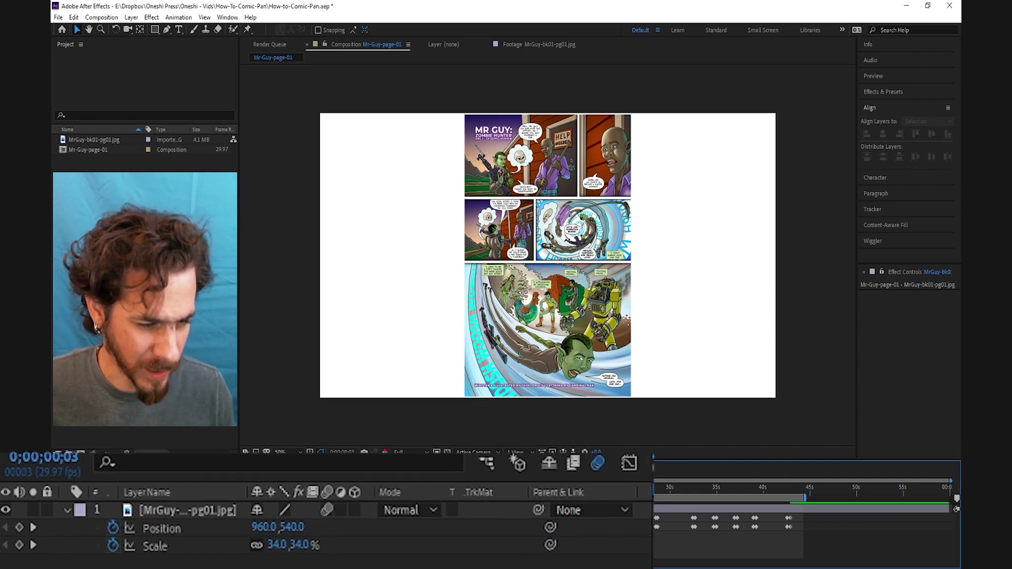
pyautogui.press('space')
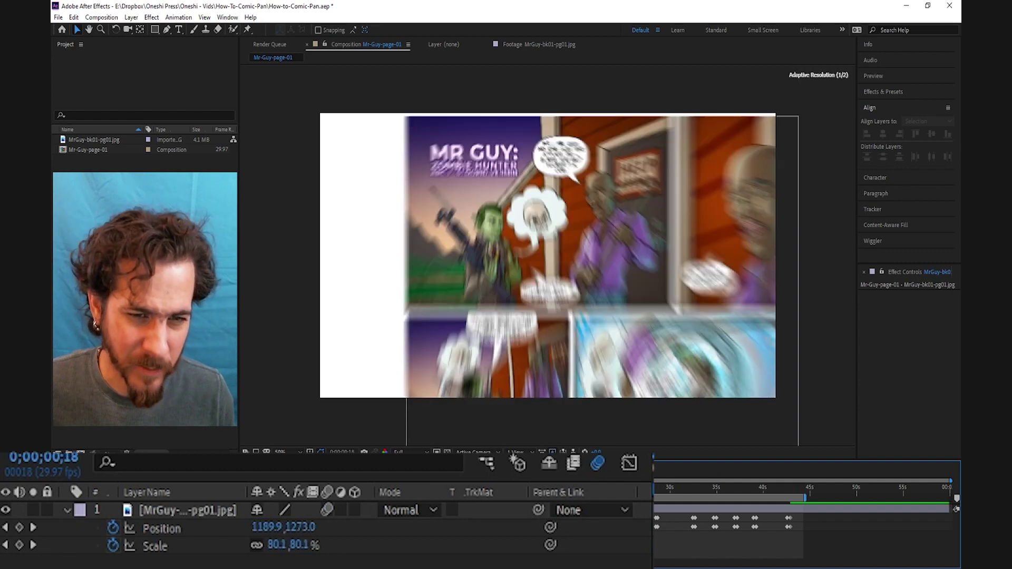
pyautogui.click(394, 490)
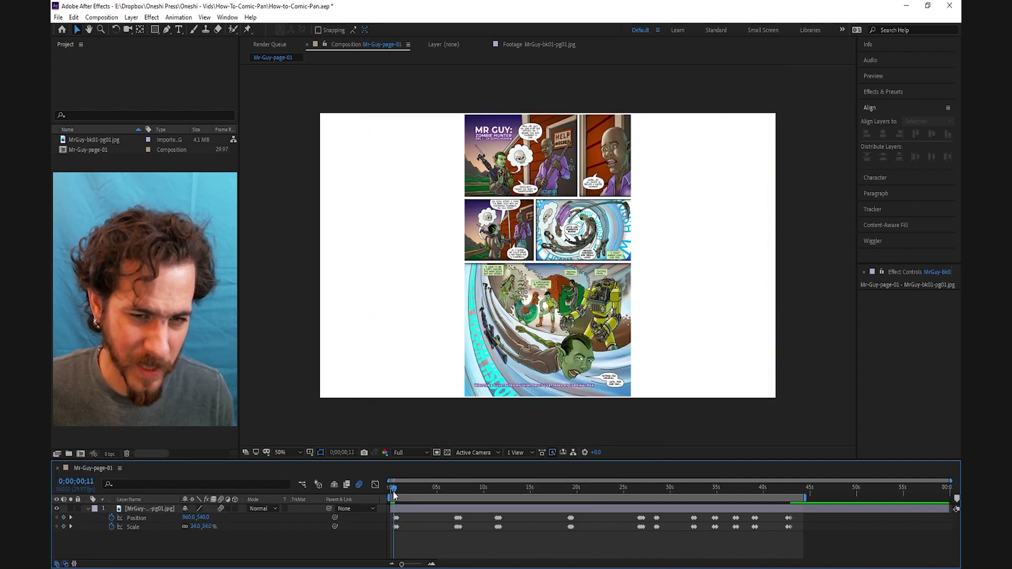
pyautogui.click(394, 491)
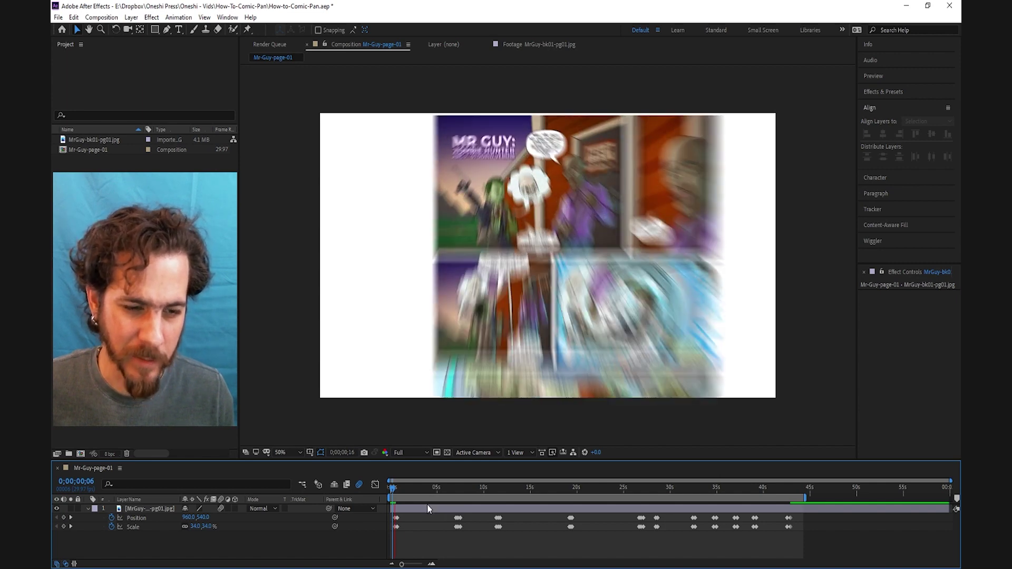
pyautogui.click(401, 492)
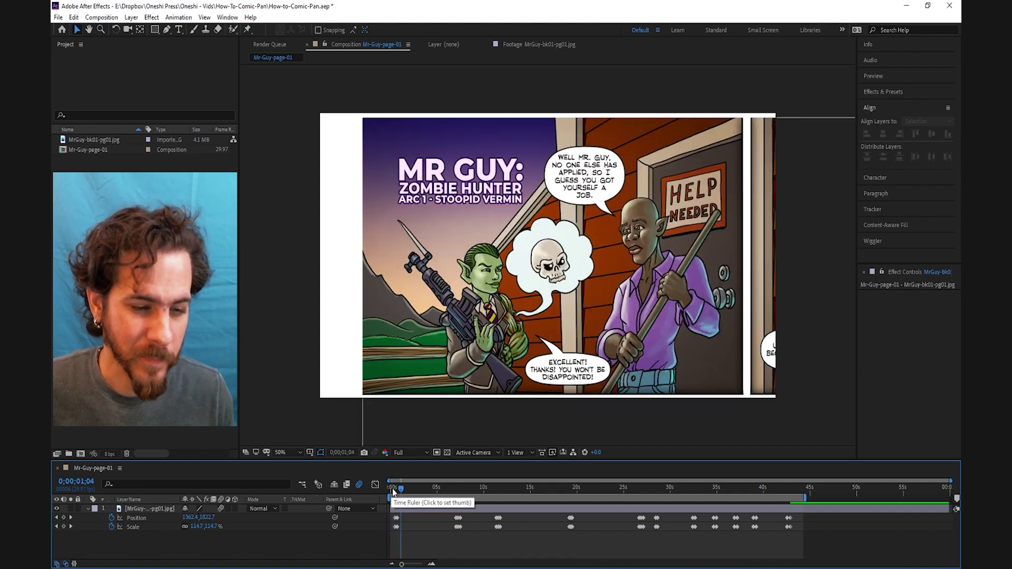
pyautogui.click(392, 488)
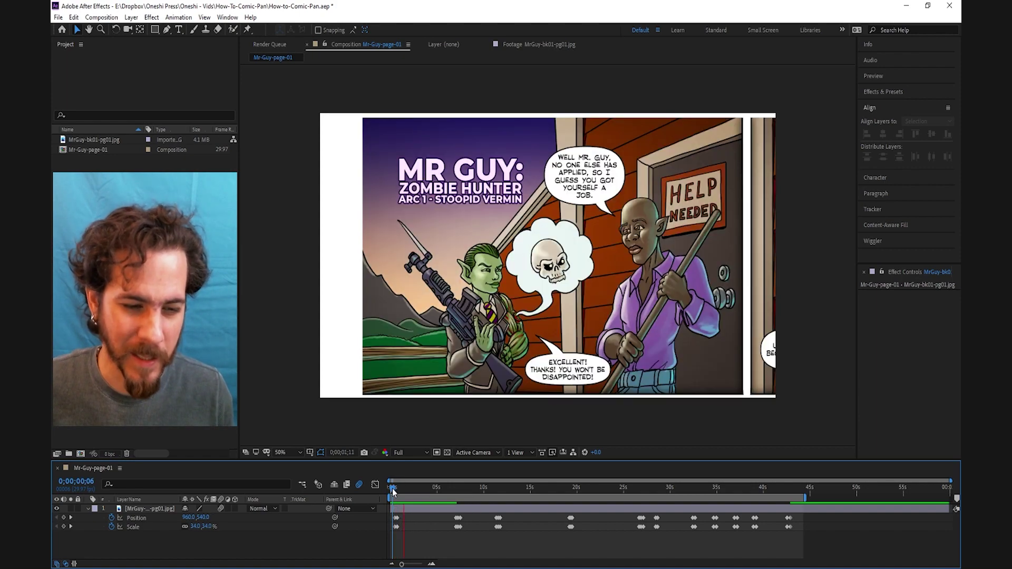
pyautogui.click(403, 488)
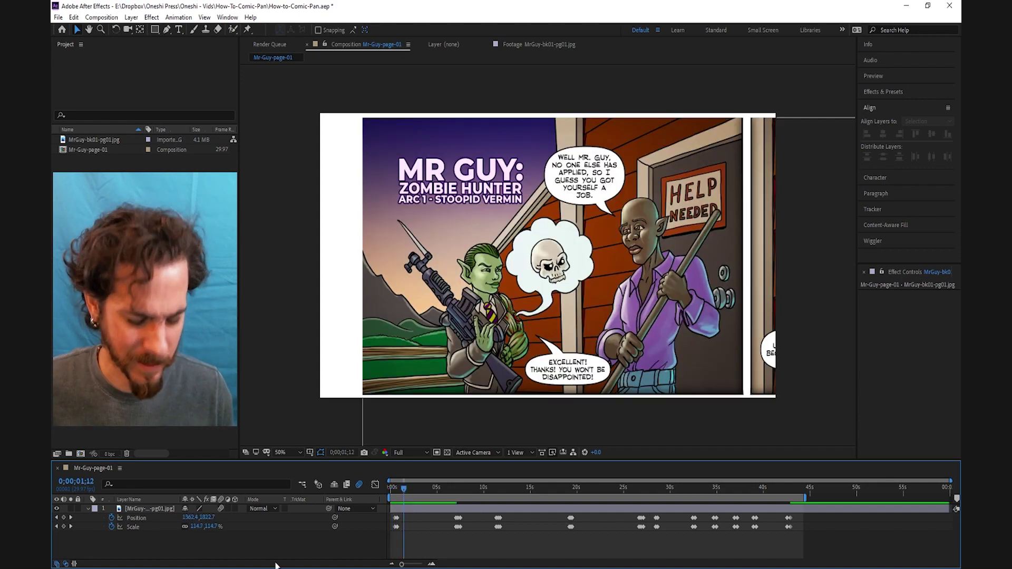